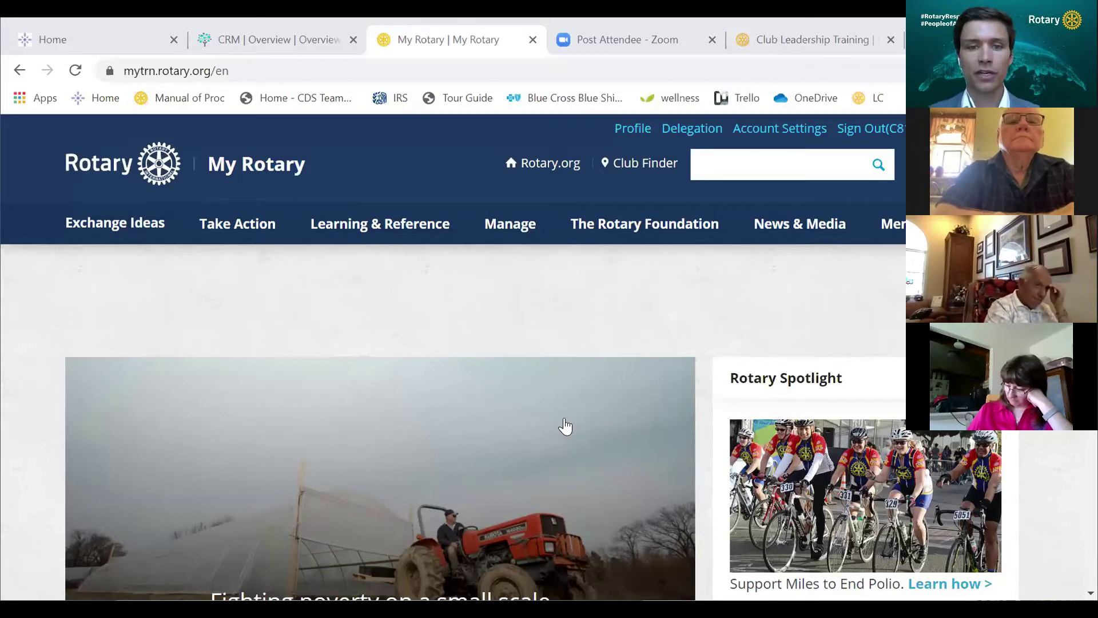
Step: Open Rotary Club Central from the Online Tools list on the My Rotary home page
scroll(565, 426, "down", 15)
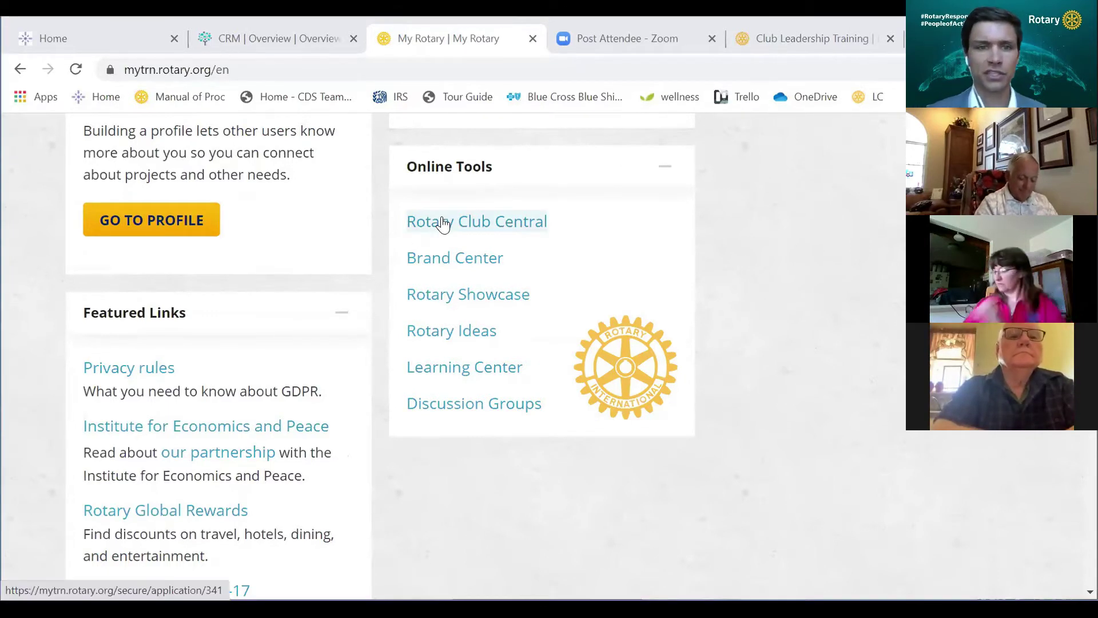
left_click(444, 223)
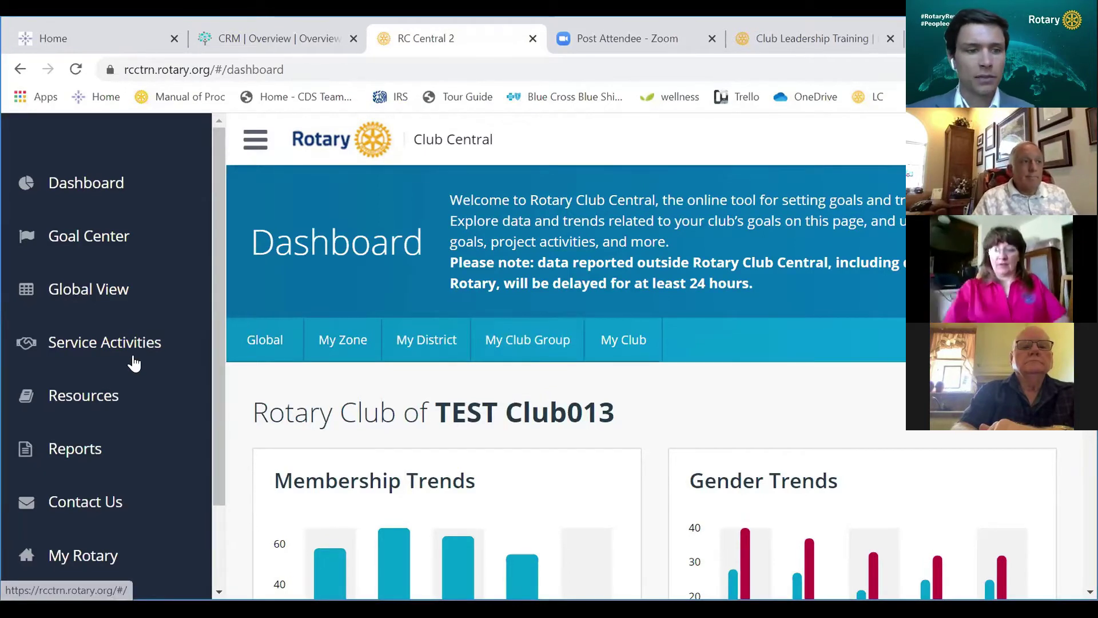
Step: Return to the My Rotary home page and look up the other Rotary Club Central links under Manage and the member resources
scroll(134, 363, "down", 1)
left_click(90, 480)
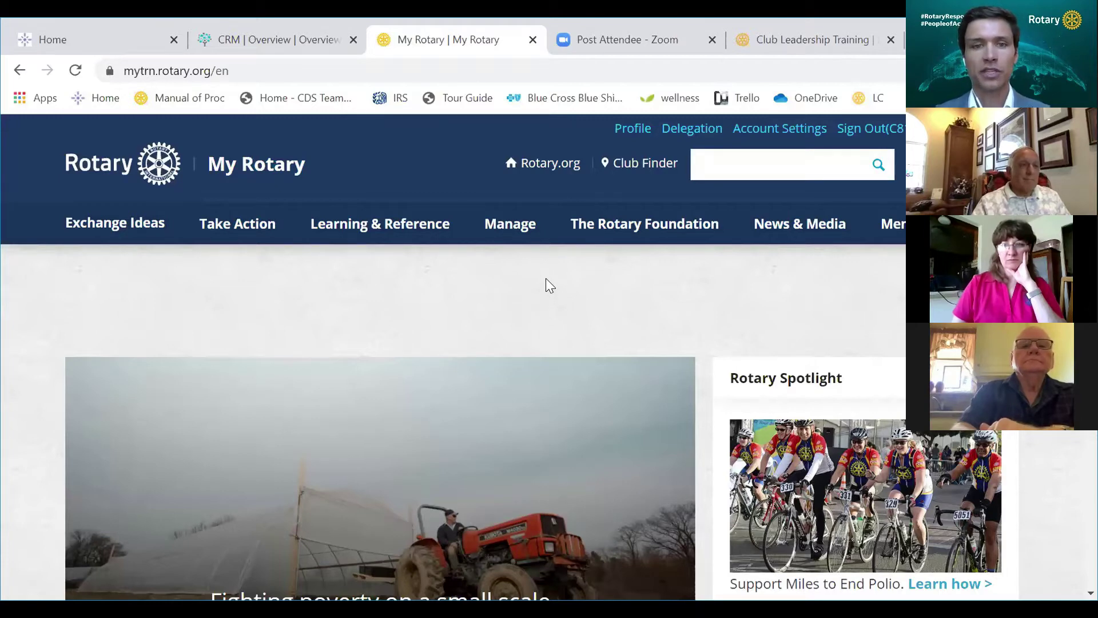
mouse_move(530, 223)
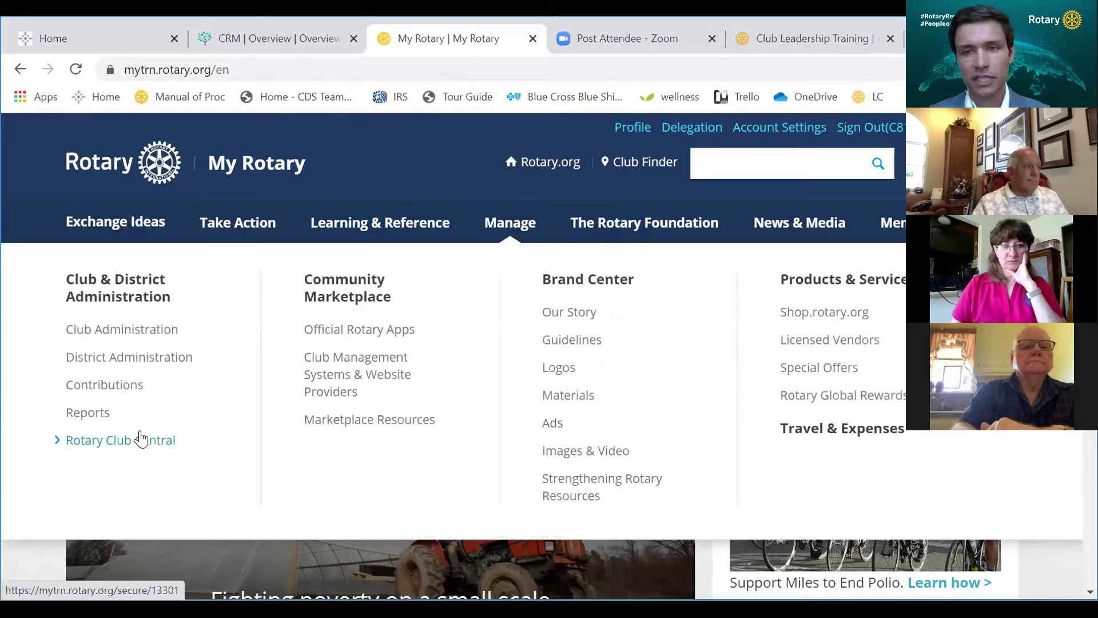
left_click(837, 210)
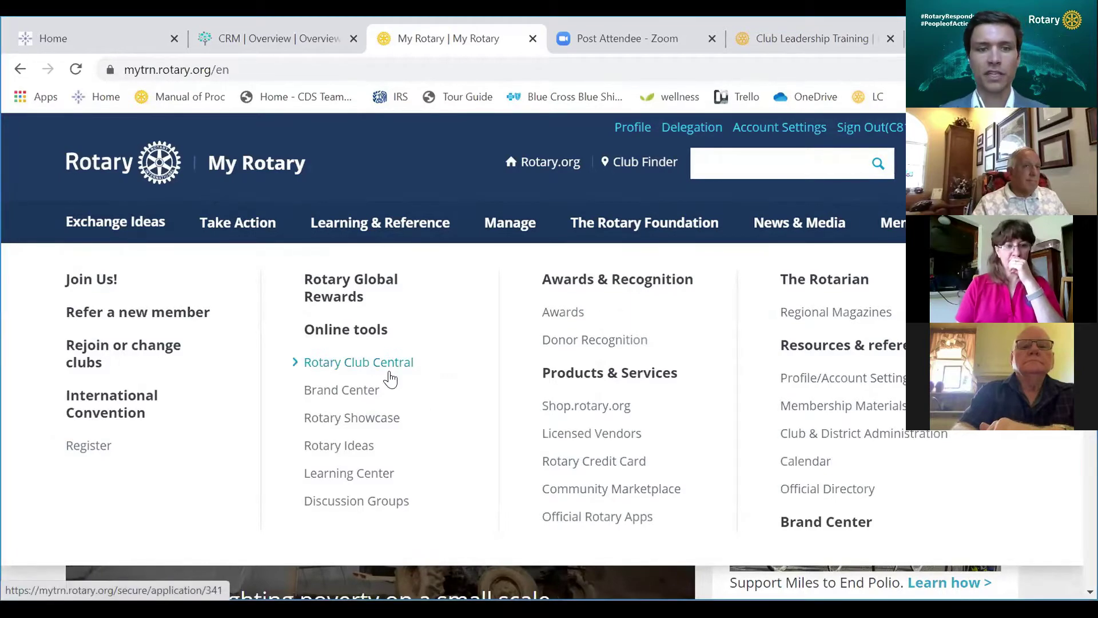
Step: Reopen Rotary Club Central from the home page's Online Tools list
scroll(453, 522, "down", 5)
scroll(477, 503, "down", 6)
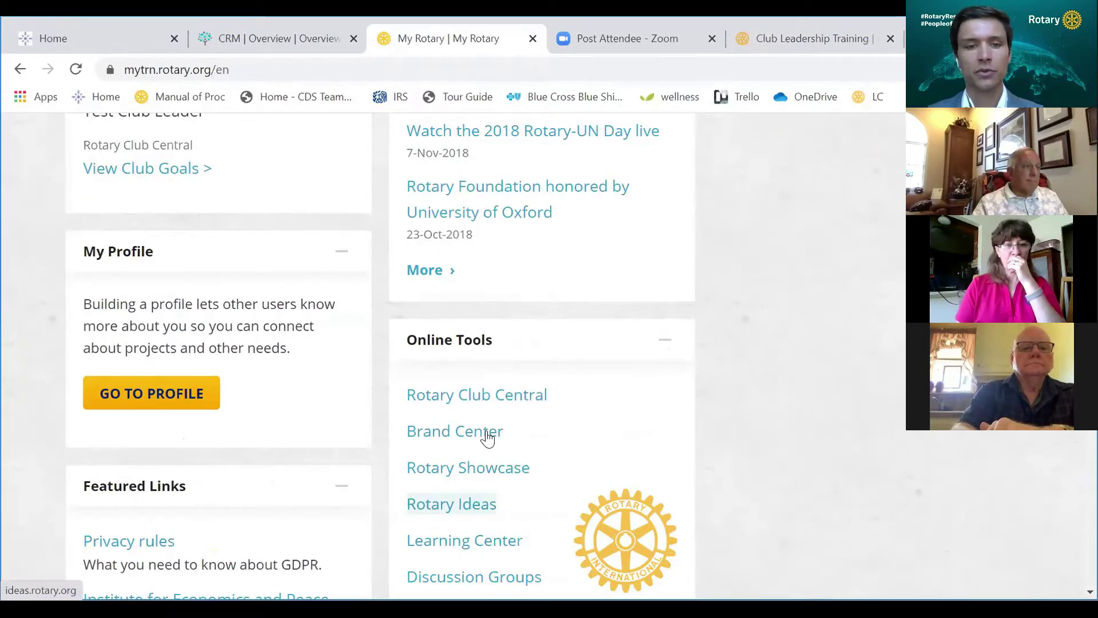
left_click(493, 400)
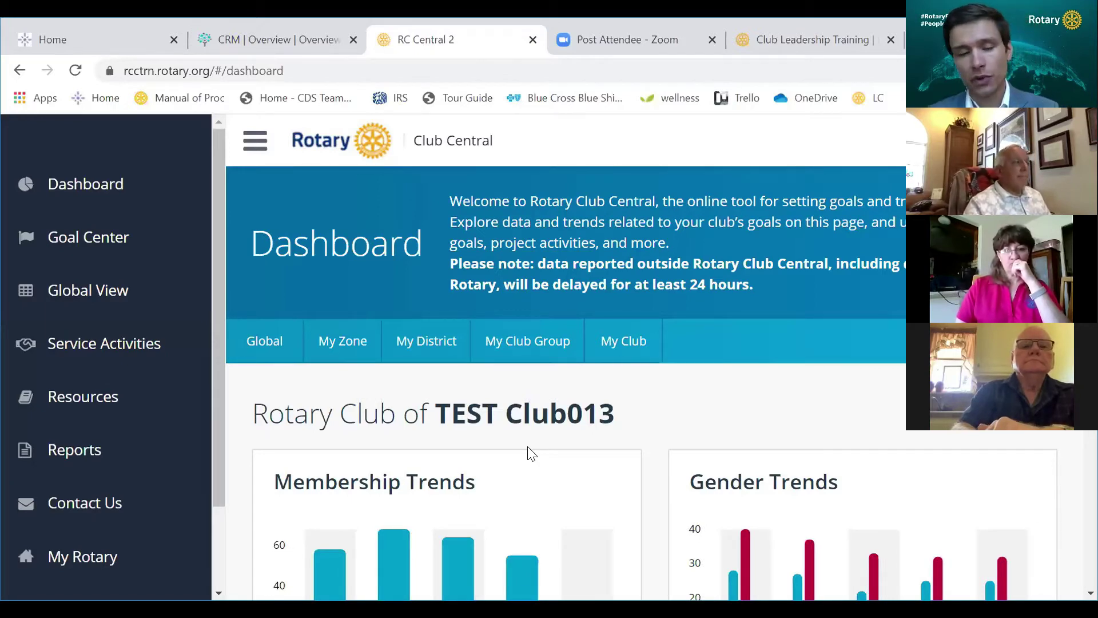
Step: Examine the club dashboard's membership, gender, age and project trend charts
scroll(528, 449, "down", 3)
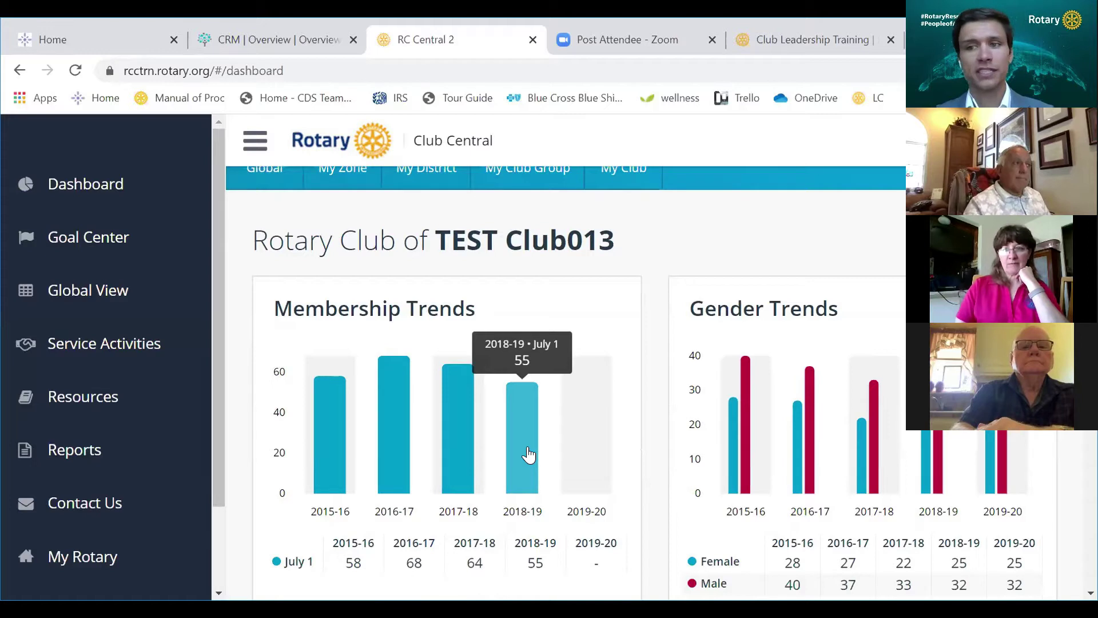
scroll(528, 454, "down", 1)
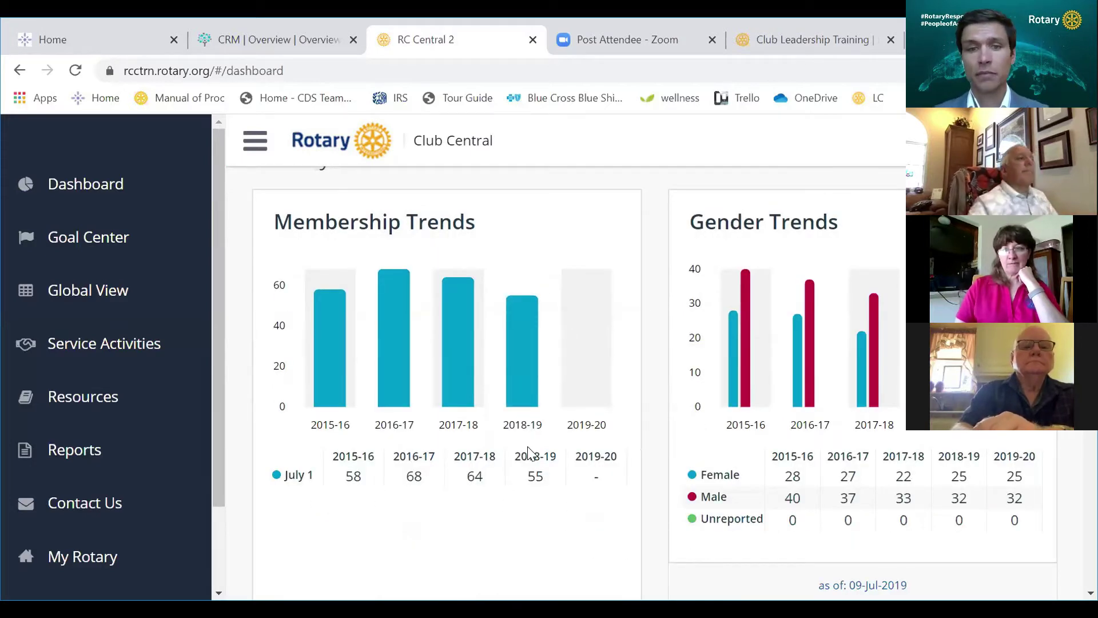
scroll(528, 451, "down", 4)
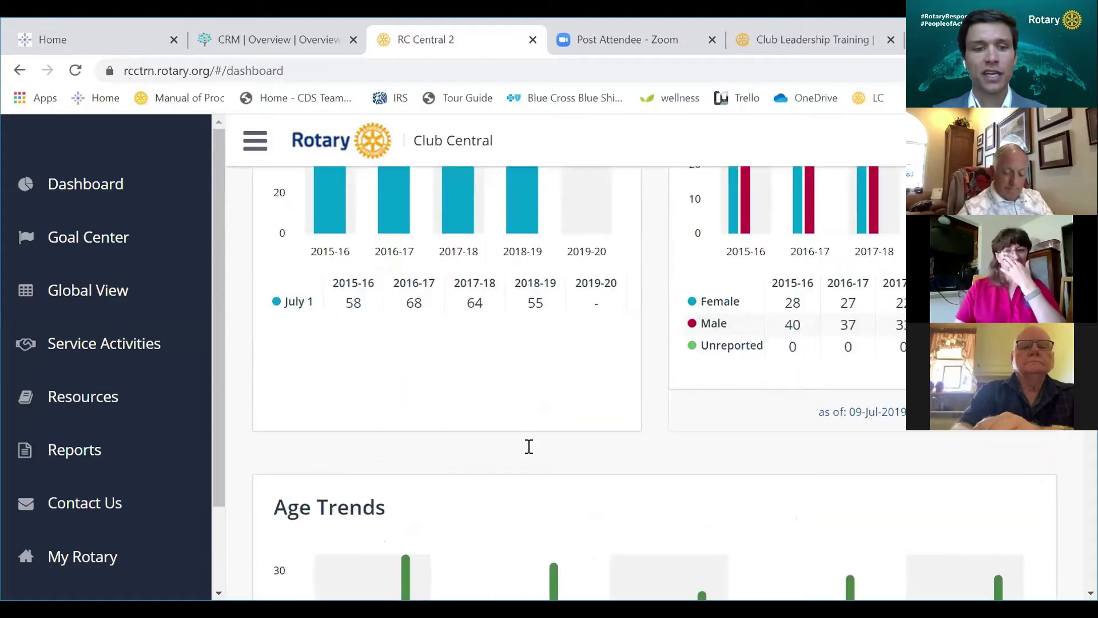
scroll(529, 446, "down", 5)
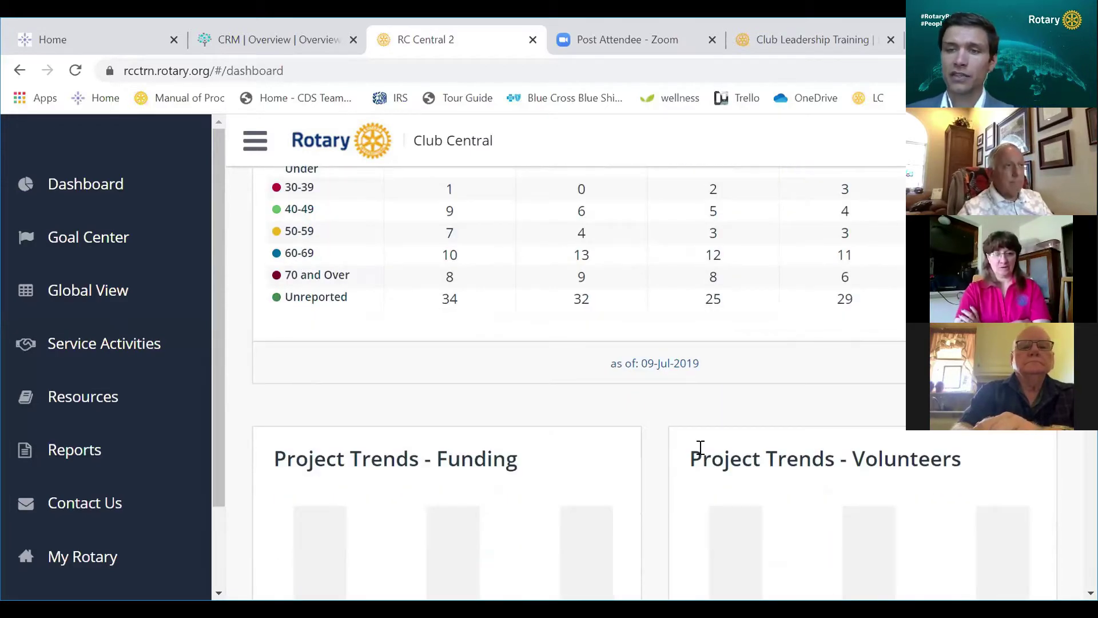
scroll(669, 457, "down", 1)
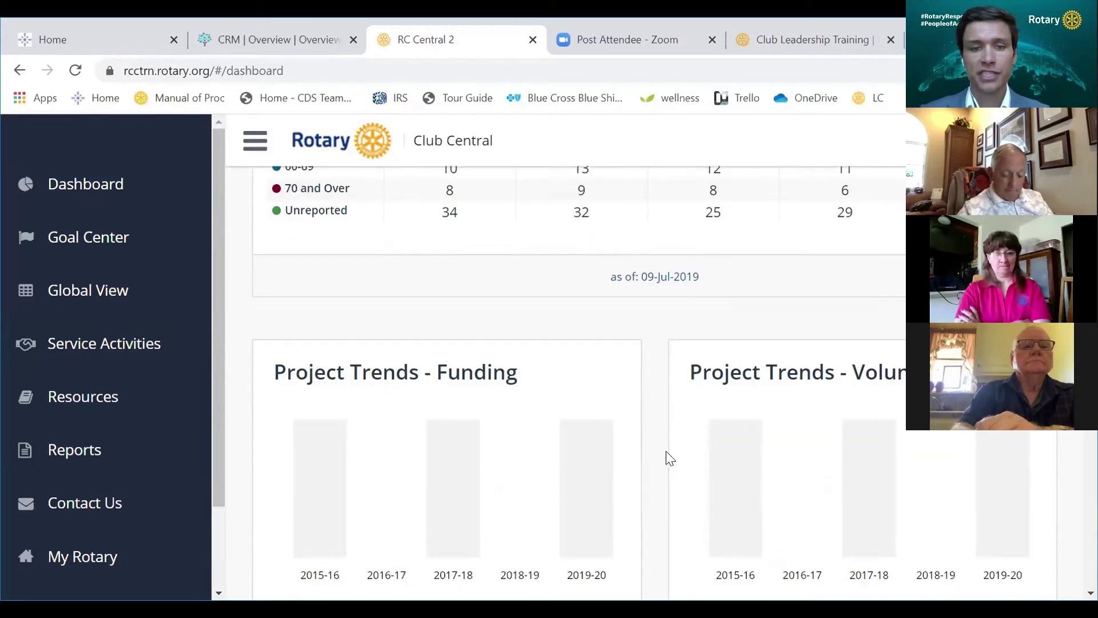
scroll(669, 458, "up", 2)
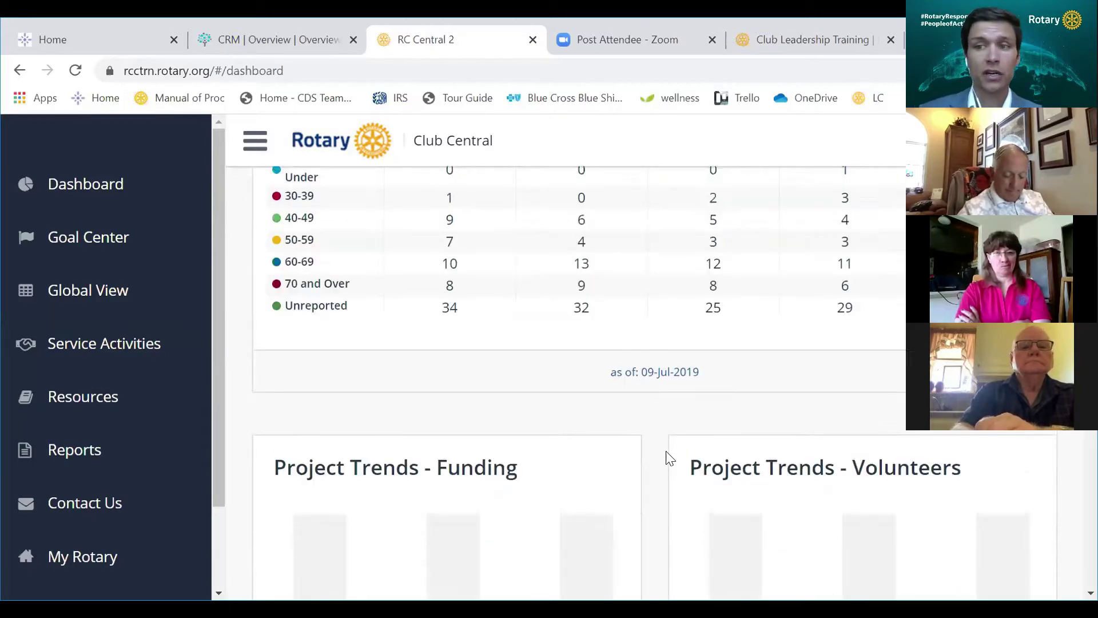
scroll(668, 452, "up", 6)
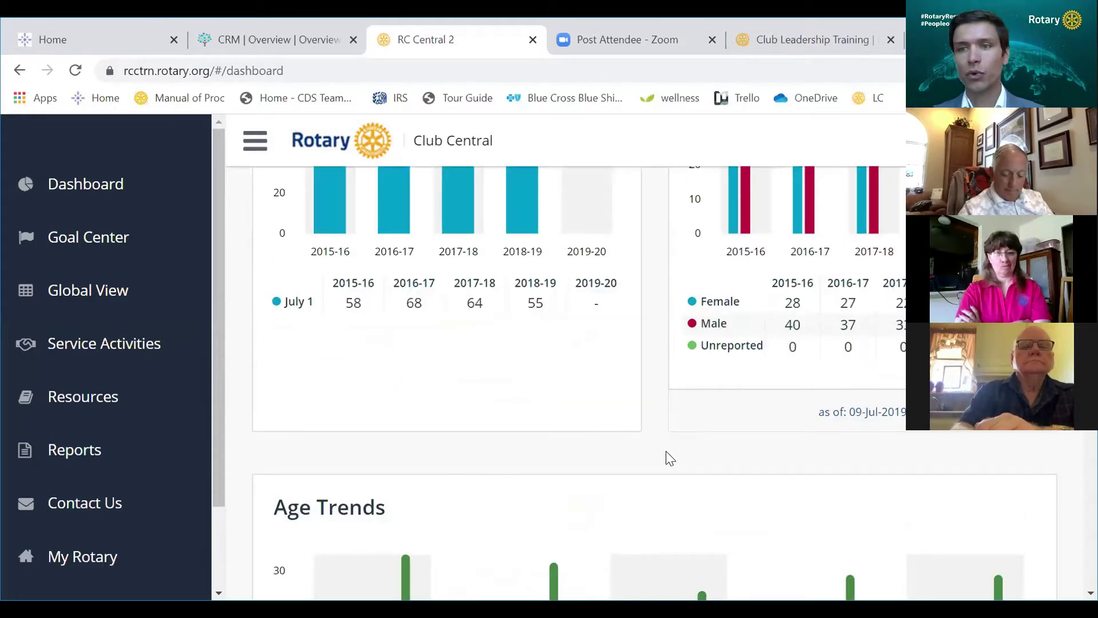
scroll(669, 457, "up", 2)
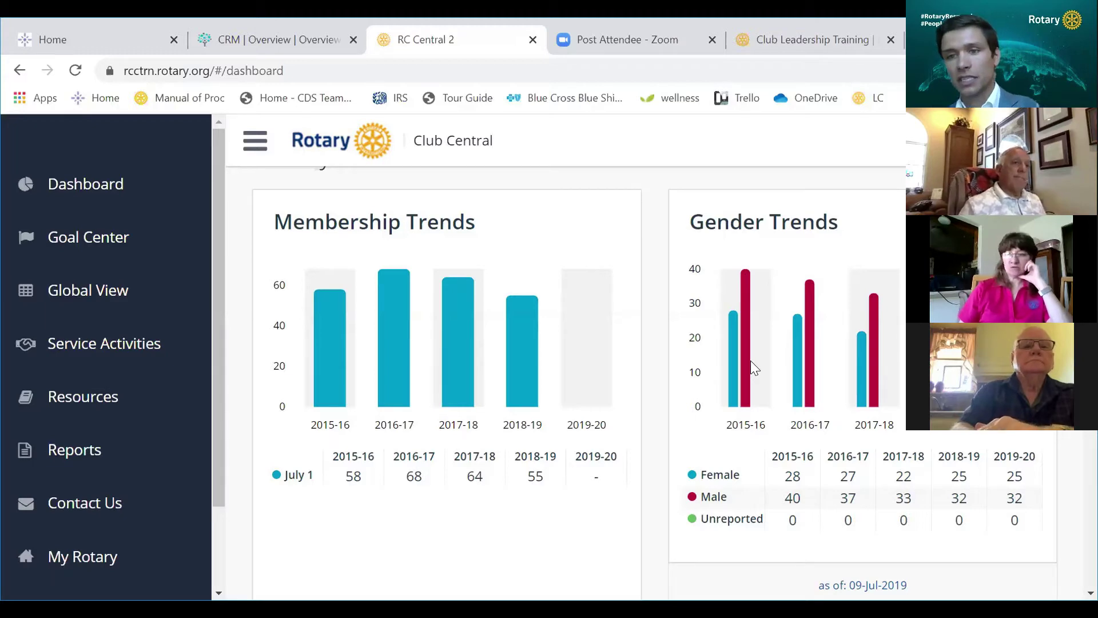
scroll(697, 445, "down", 5)
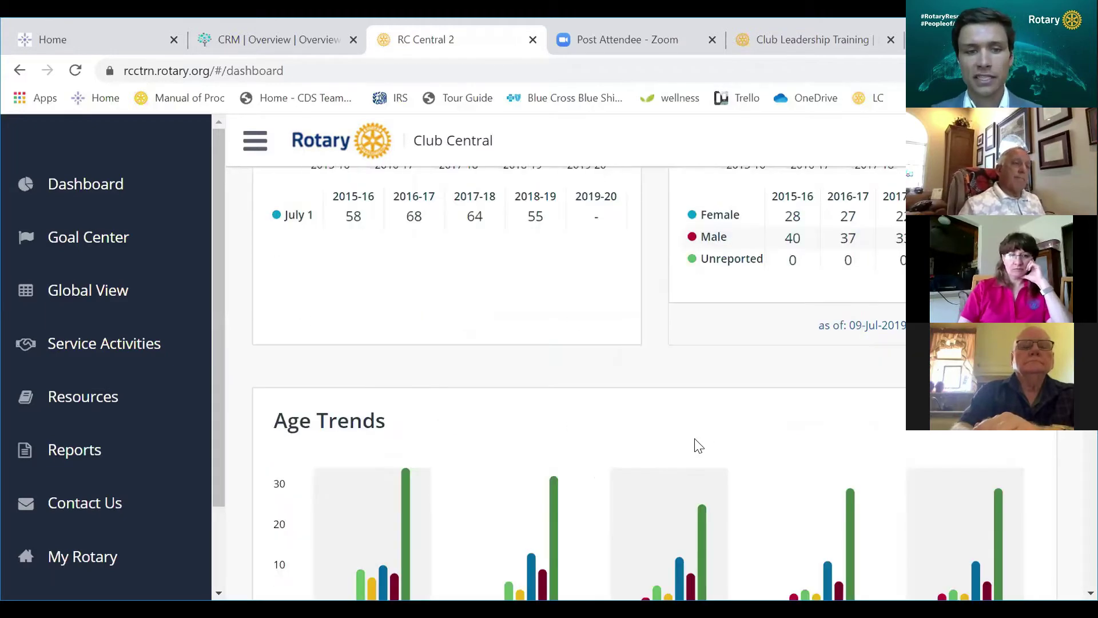
scroll(698, 445, "down", 3)
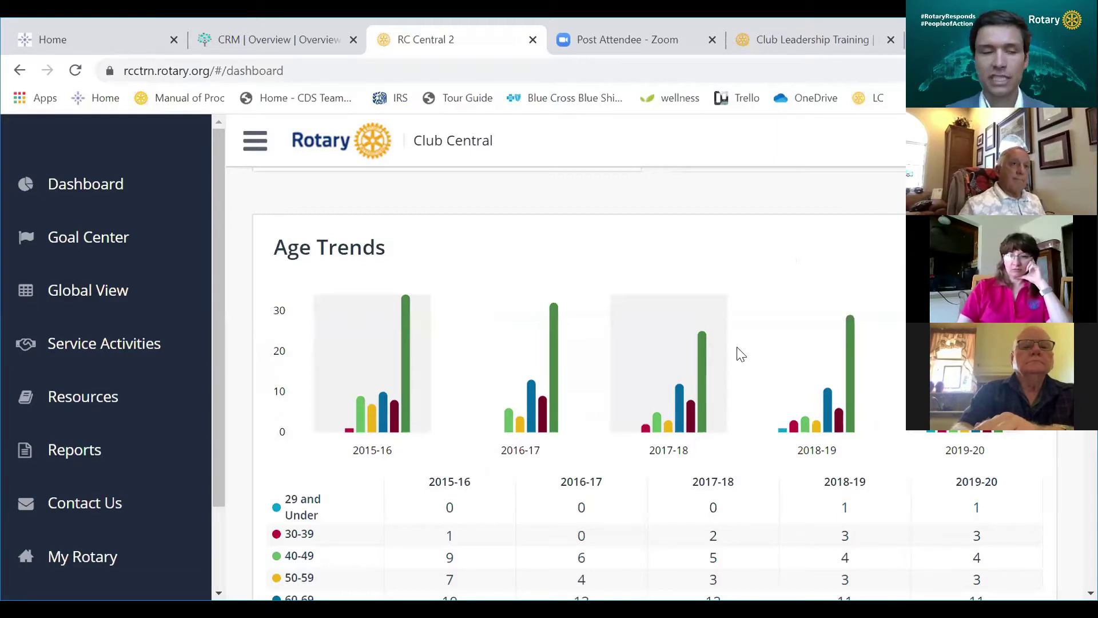
mouse_move(670, 421)
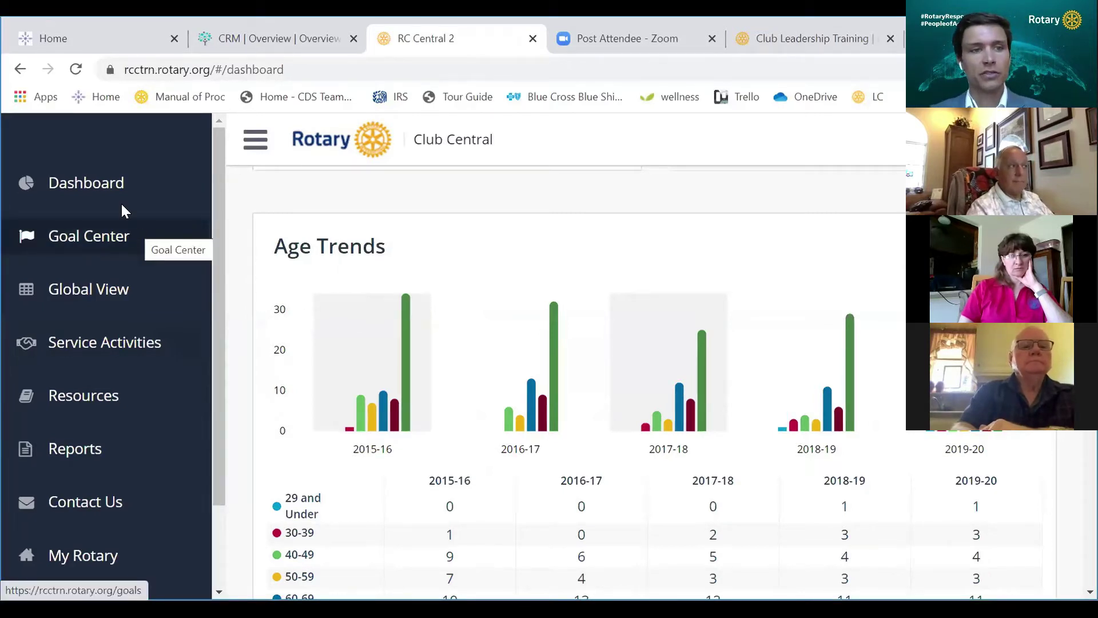
Step: Open the Goal Center for the club's 2019-20 goals
left_click(110, 239)
scroll(500, 247, "down", 2)
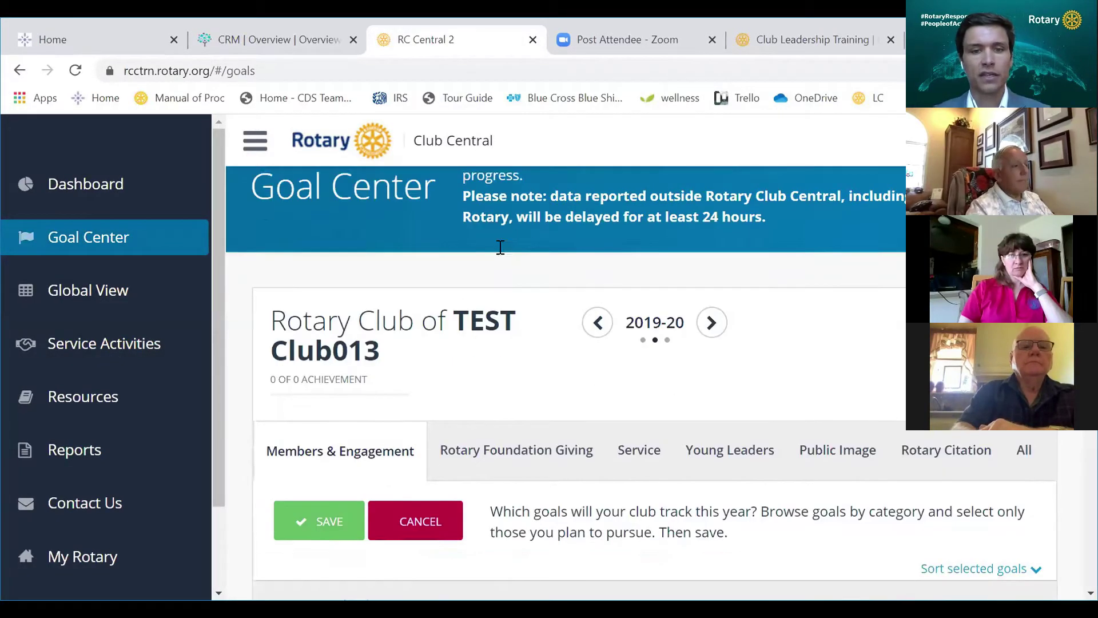
left_click(421, 479)
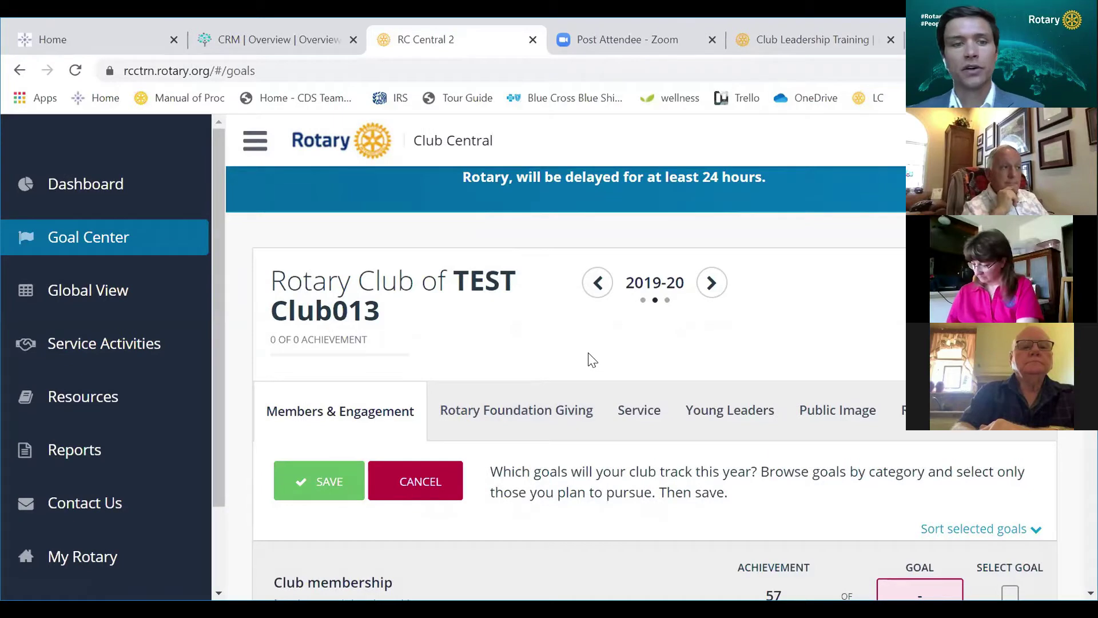
Step: View the club's goals for the 2020-21 Rotary year and return to the 2019-20 year
scroll(592, 359, "down", 2)
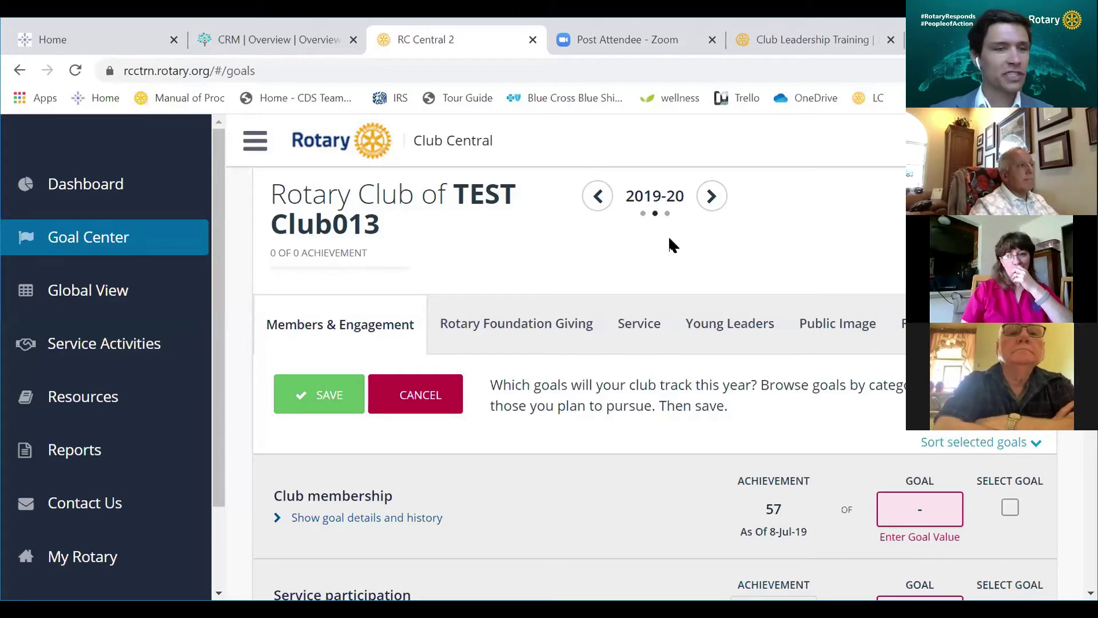
left_click(711, 197)
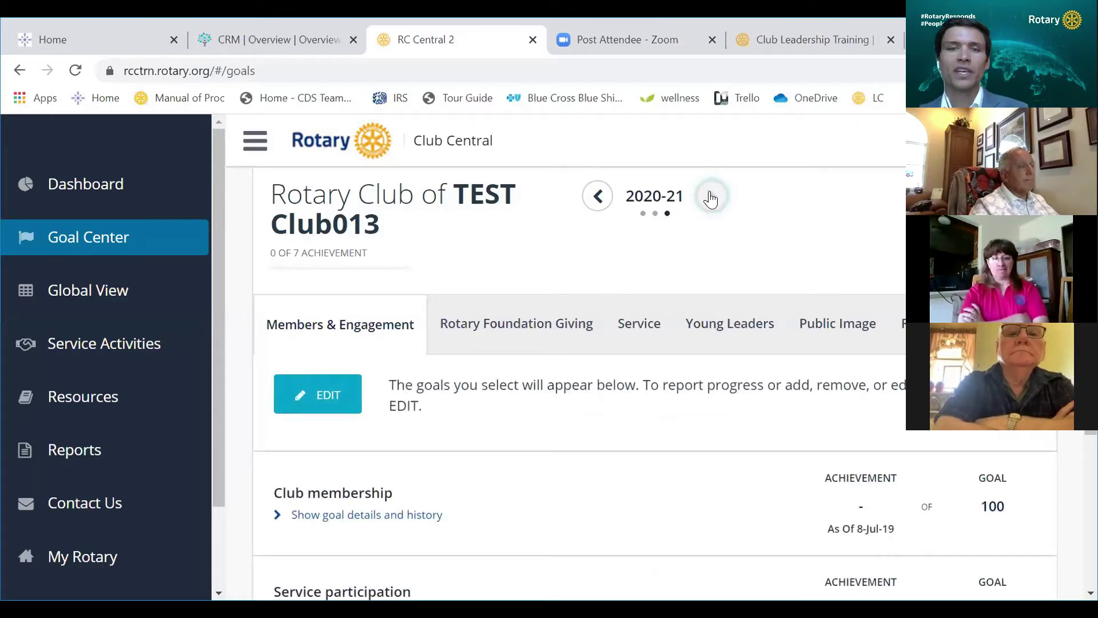
left_click(605, 203)
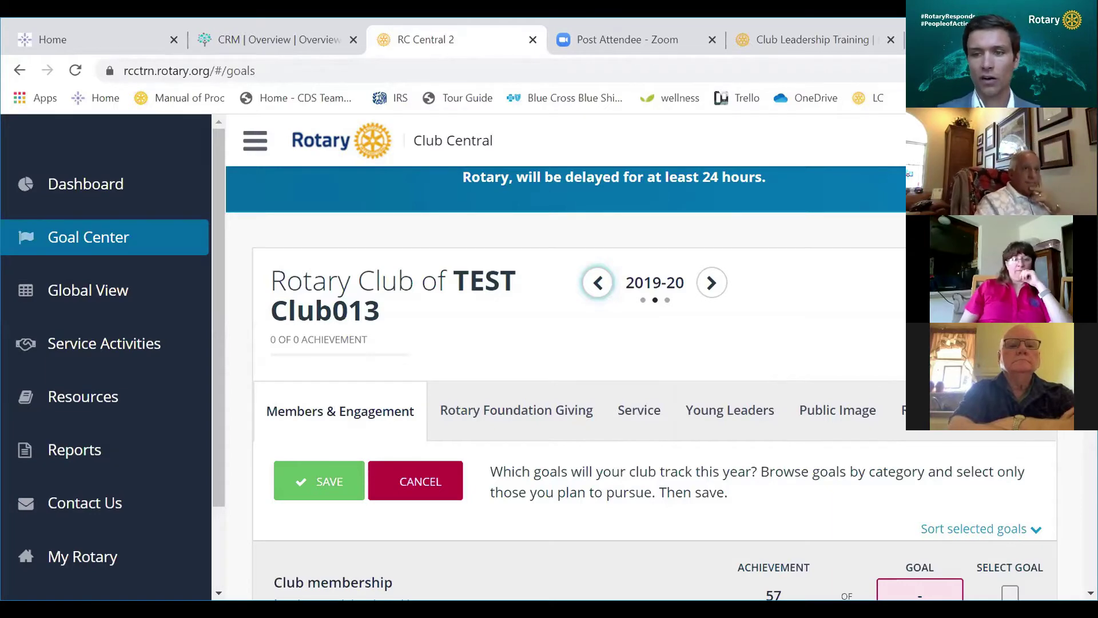
Step: Show the 2019-20 goals of all categories and examine the list from club membership to service projects and Interact clubs
left_click(1010, 433)
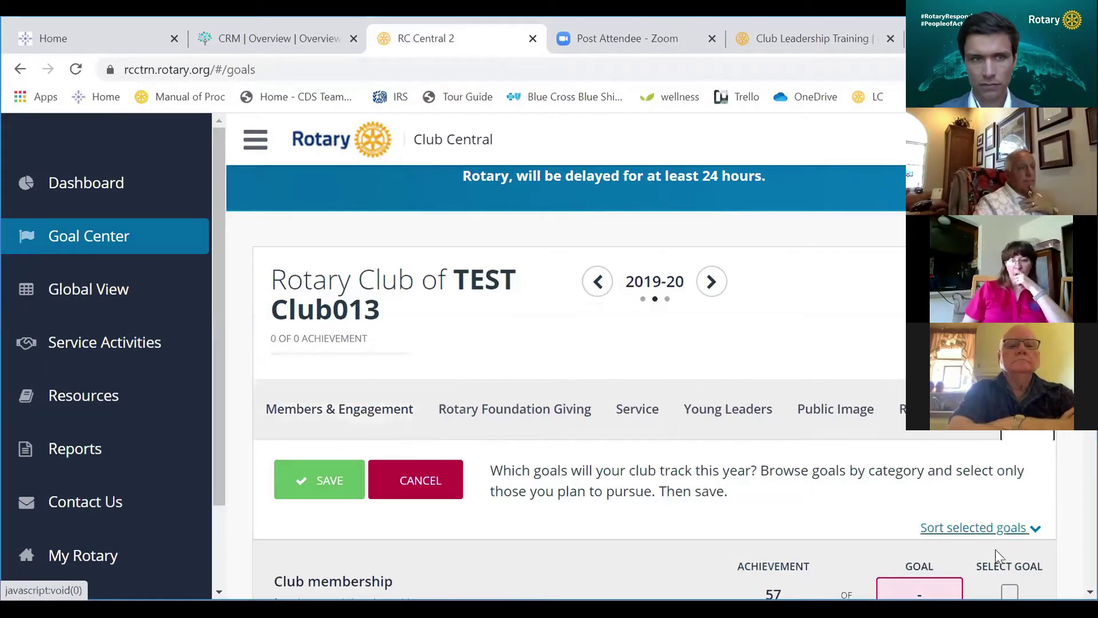
scroll(706, 373, "down", 5)
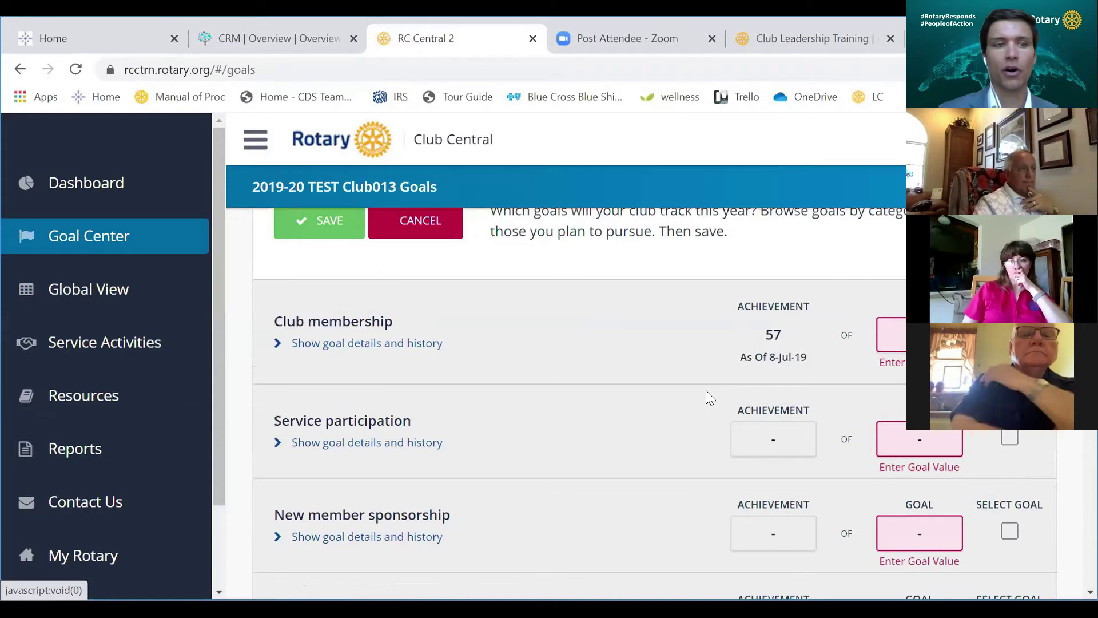
scroll(706, 390, "down", 2)
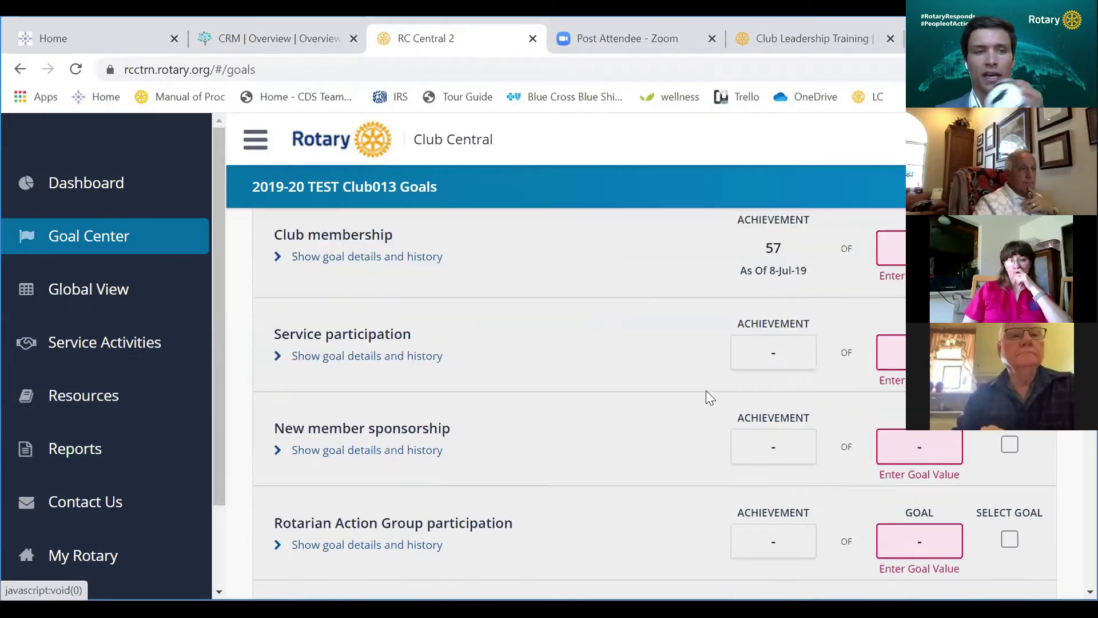
scroll(706, 390, "down", 1)
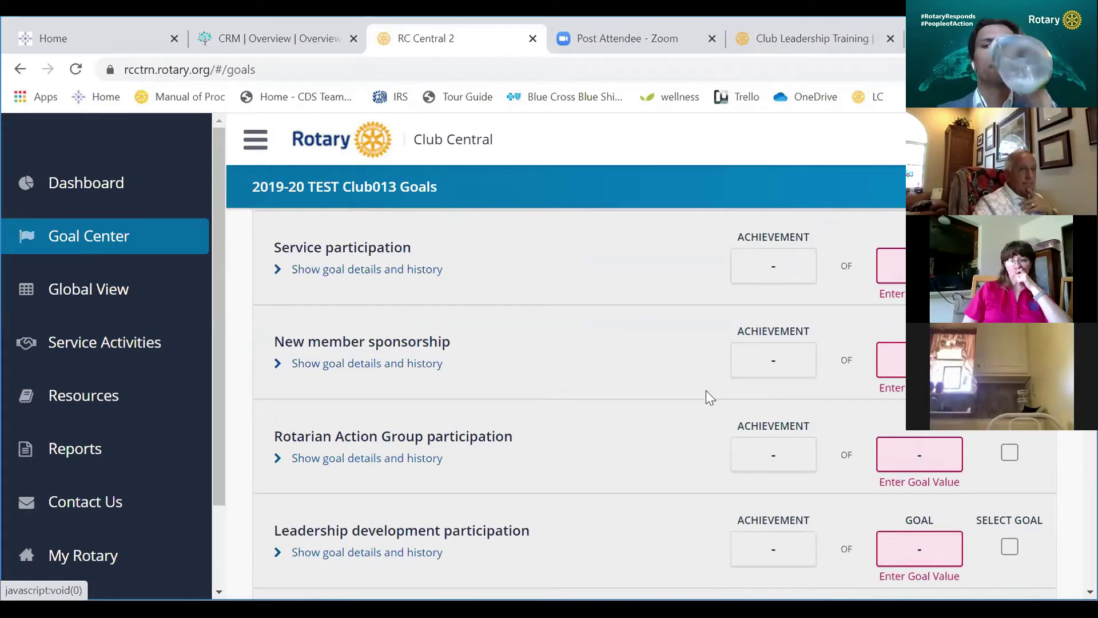
scroll(705, 390, "down", 5)
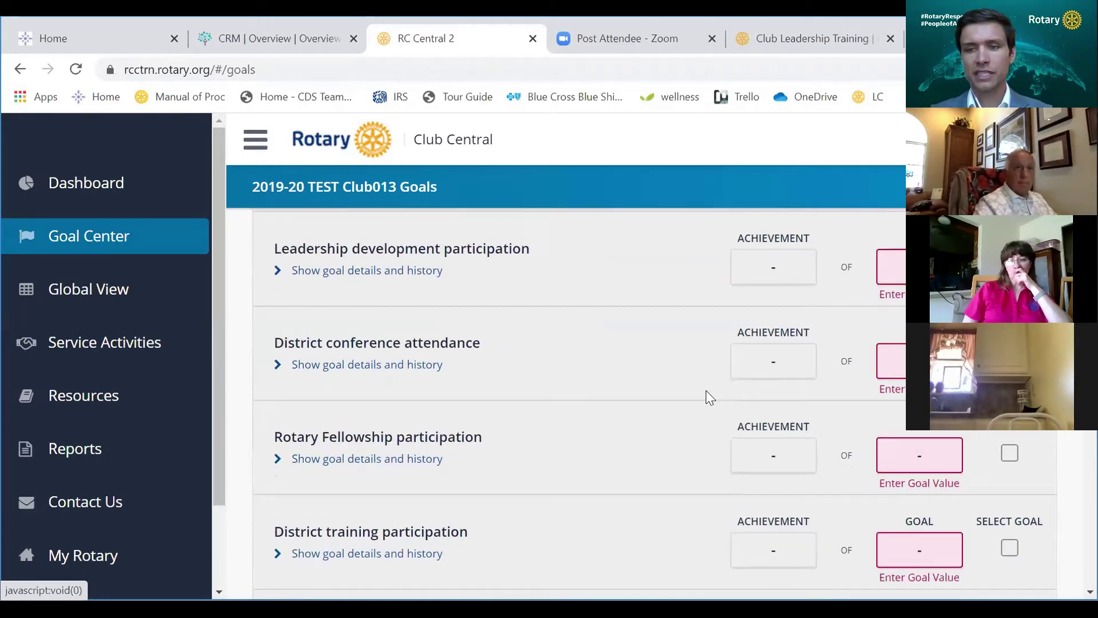
scroll(706, 390, "down", 7)
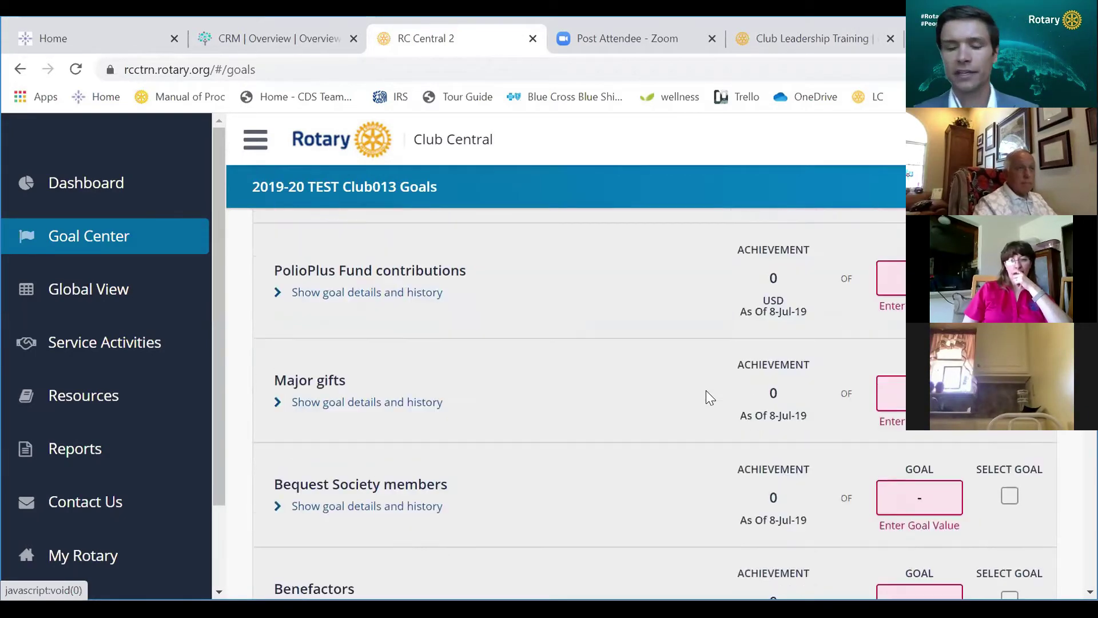
scroll(706, 390, "down", 4)
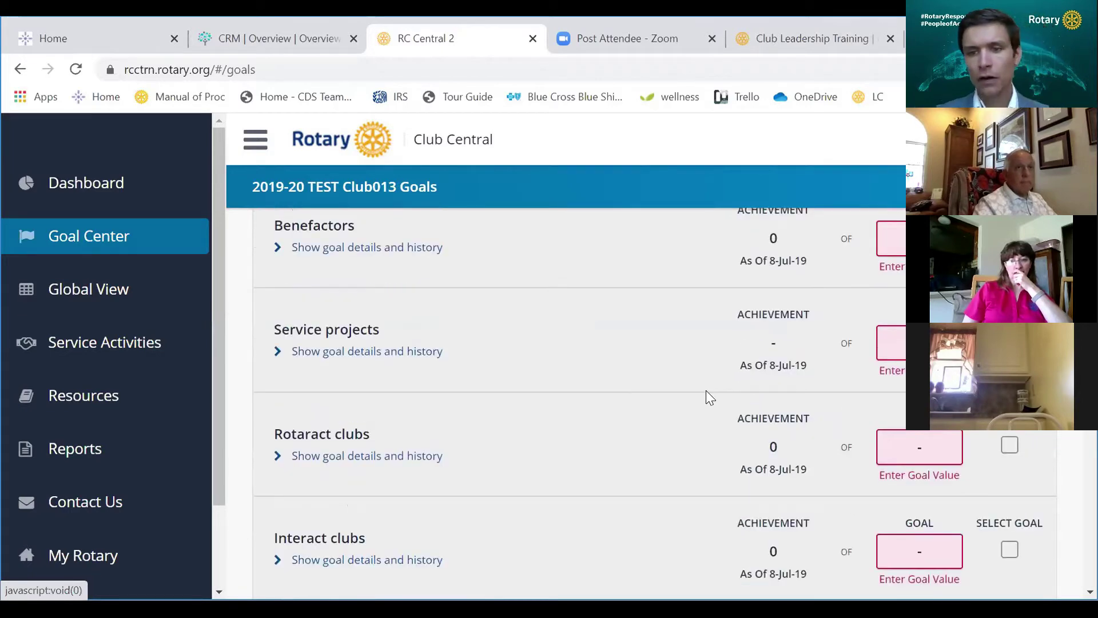
scroll(706, 390, "up", 5)
scroll(706, 390, "up", 4)
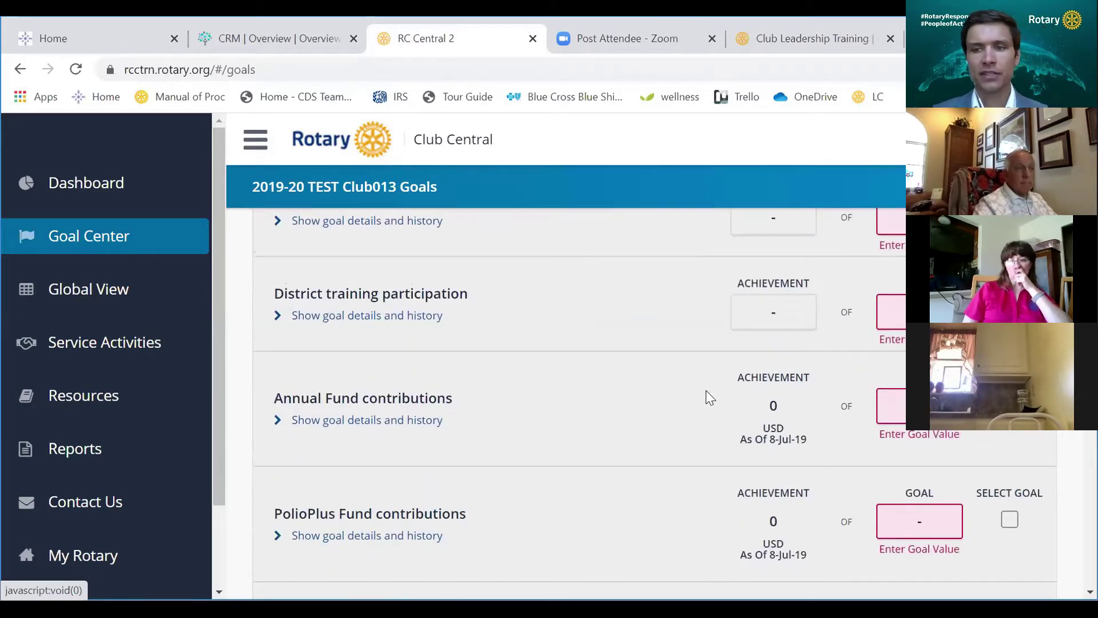
scroll(705, 390, "up", 8)
scroll(706, 390, "up", 4)
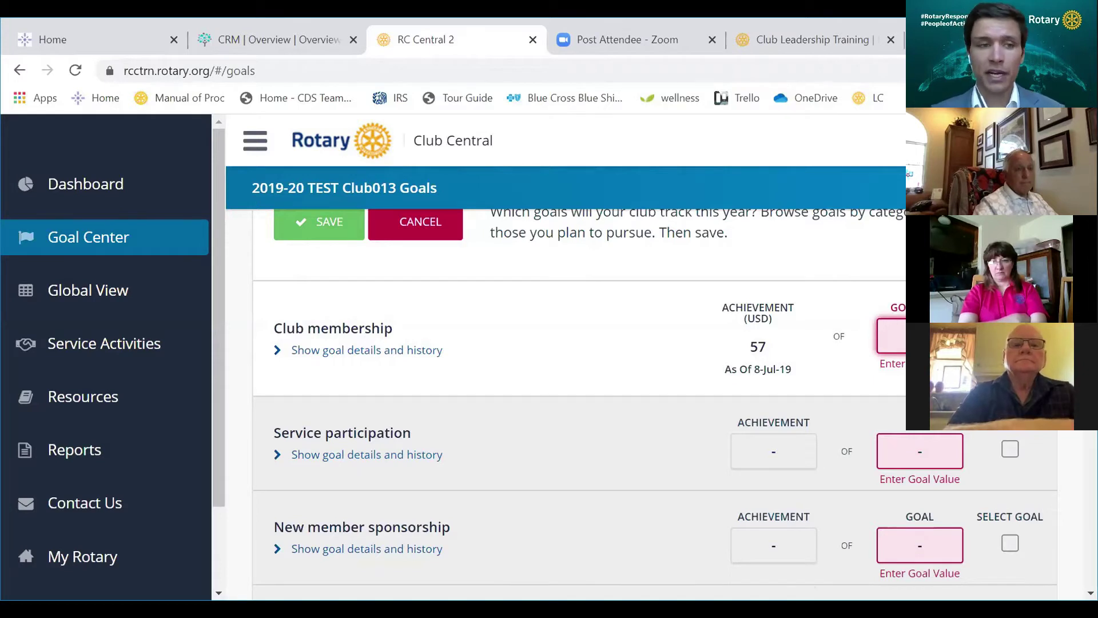
Step: Review the Club membership goal's details and five-year history, and enter a 2019-20 membership goal value
left_click(362, 351)
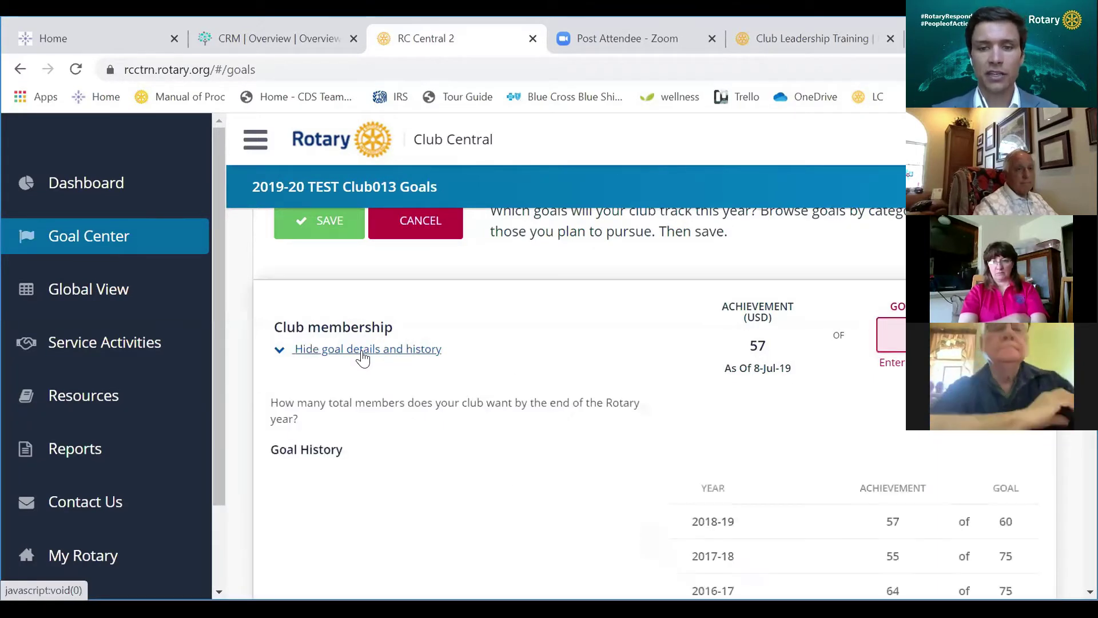
scroll(363, 356, "down", 1)
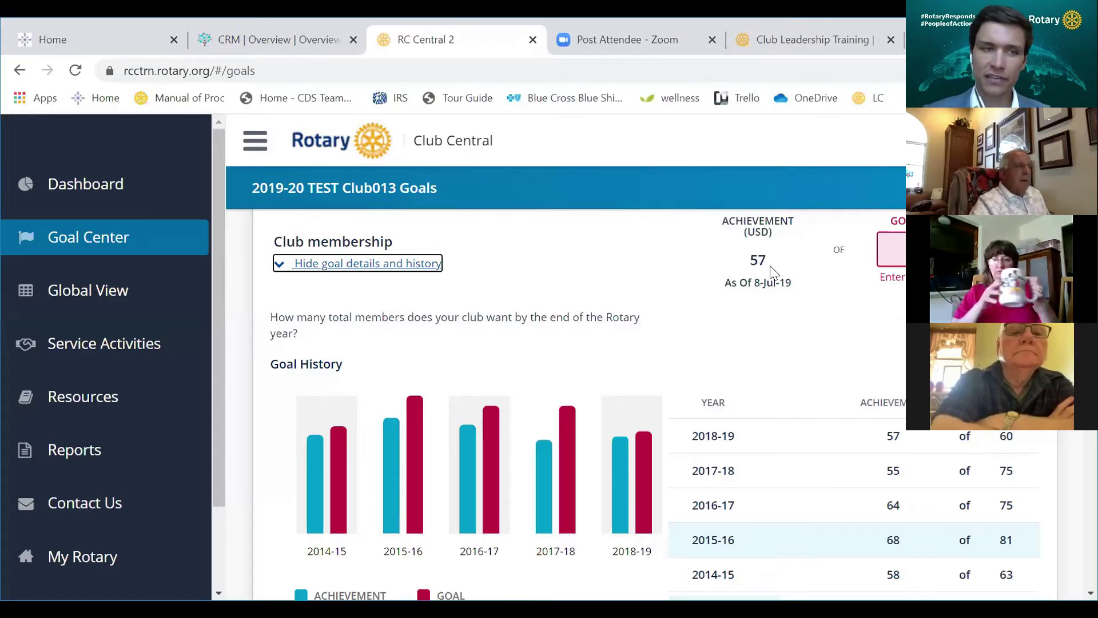
left_click(891, 248)
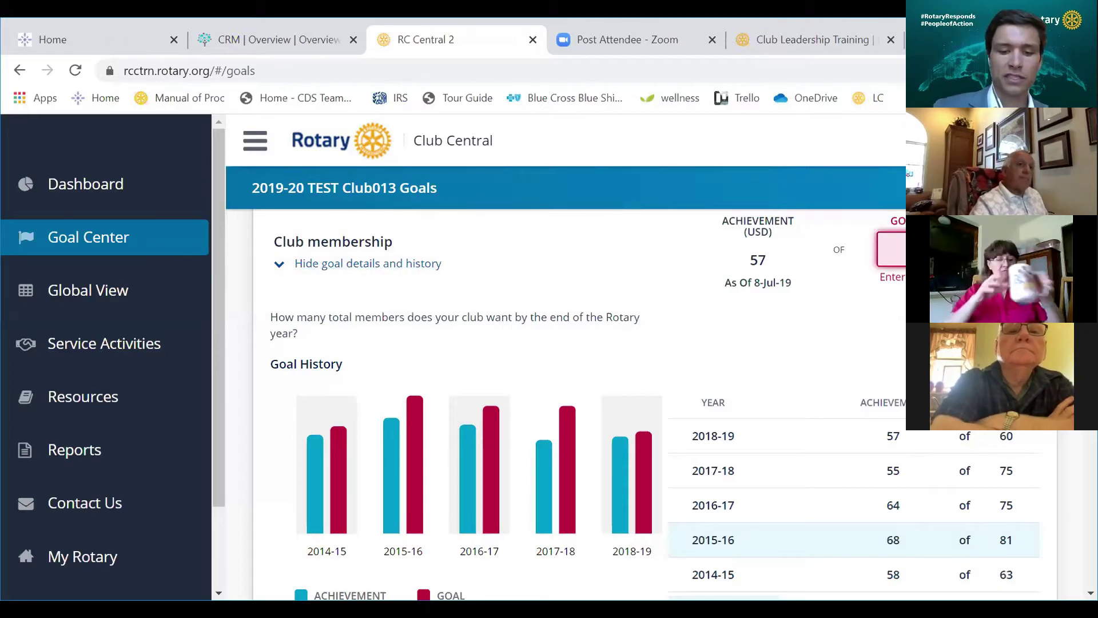
scroll(895, 276, "down", 2)
scroll(643, 294, "up", 2)
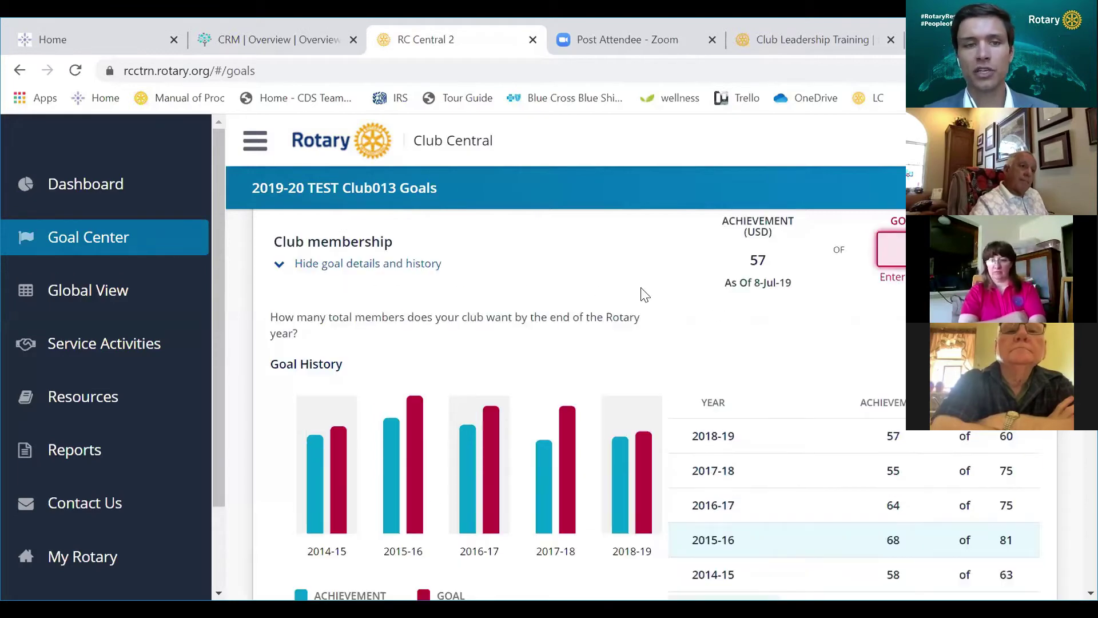
left_click(425, 263)
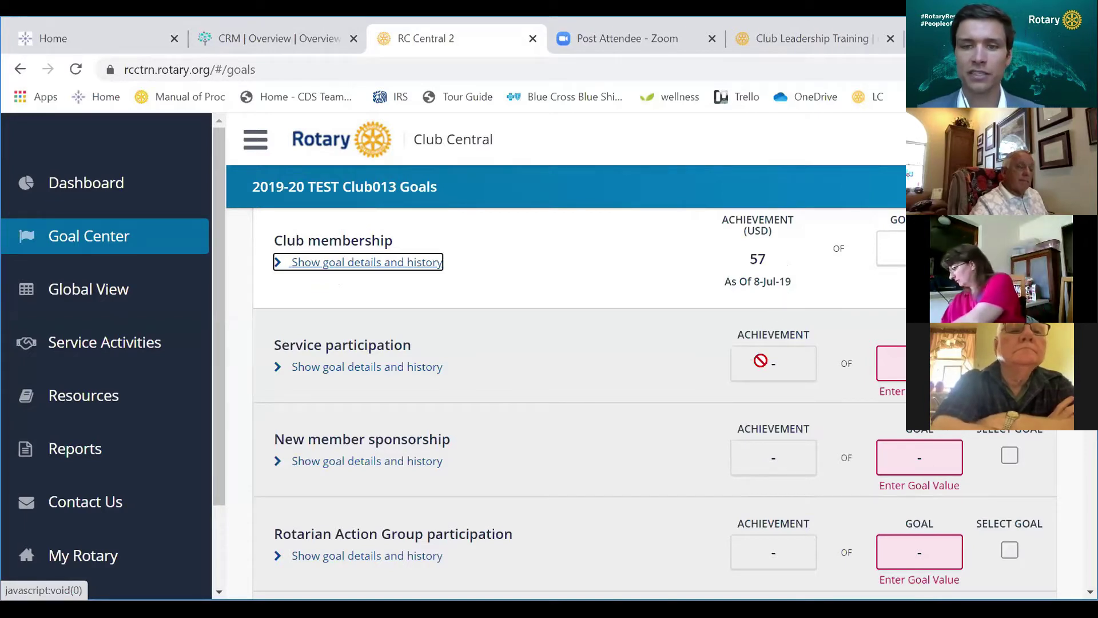
Step: Review the Service participation goal's history, select the goal for 2019-20 and set its value to 65
left_click(372, 371)
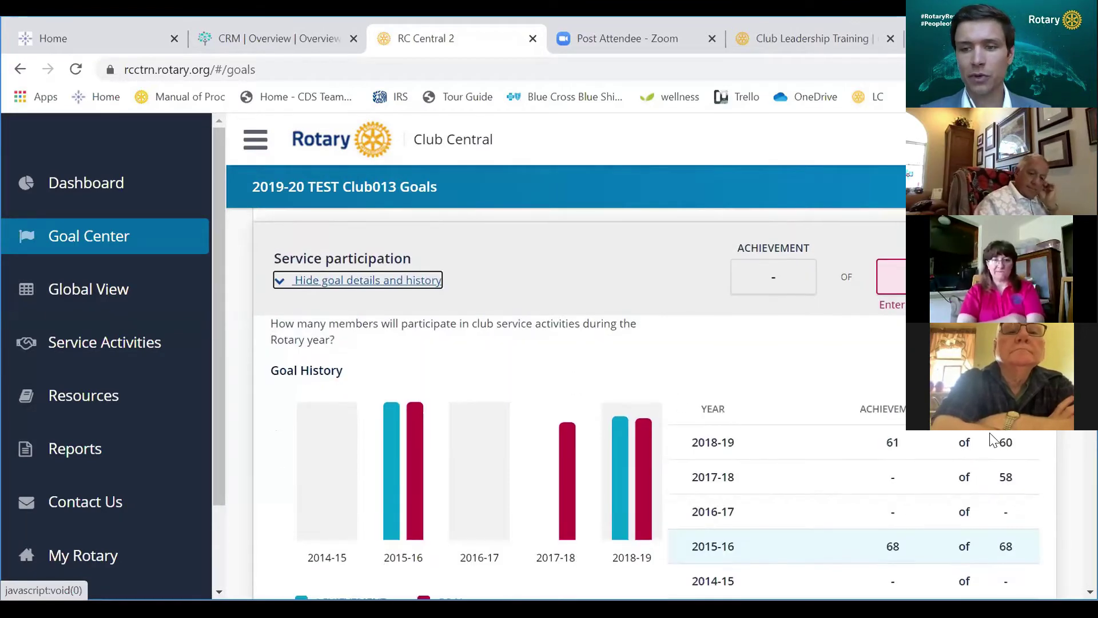
scroll(993, 441, "down", 2)
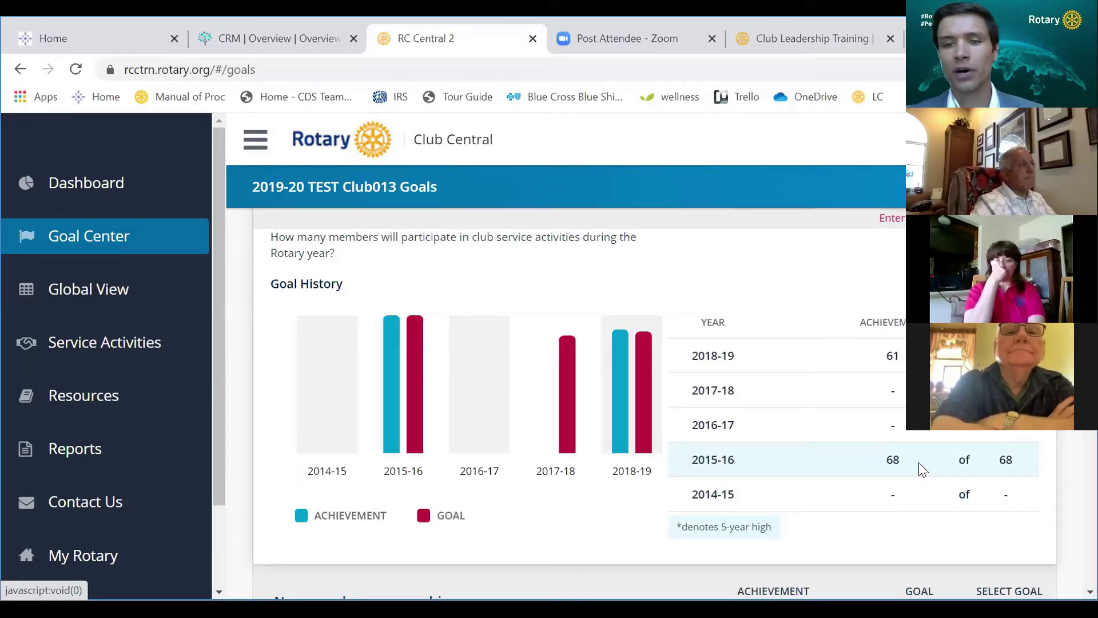
scroll(918, 462, "up", 2)
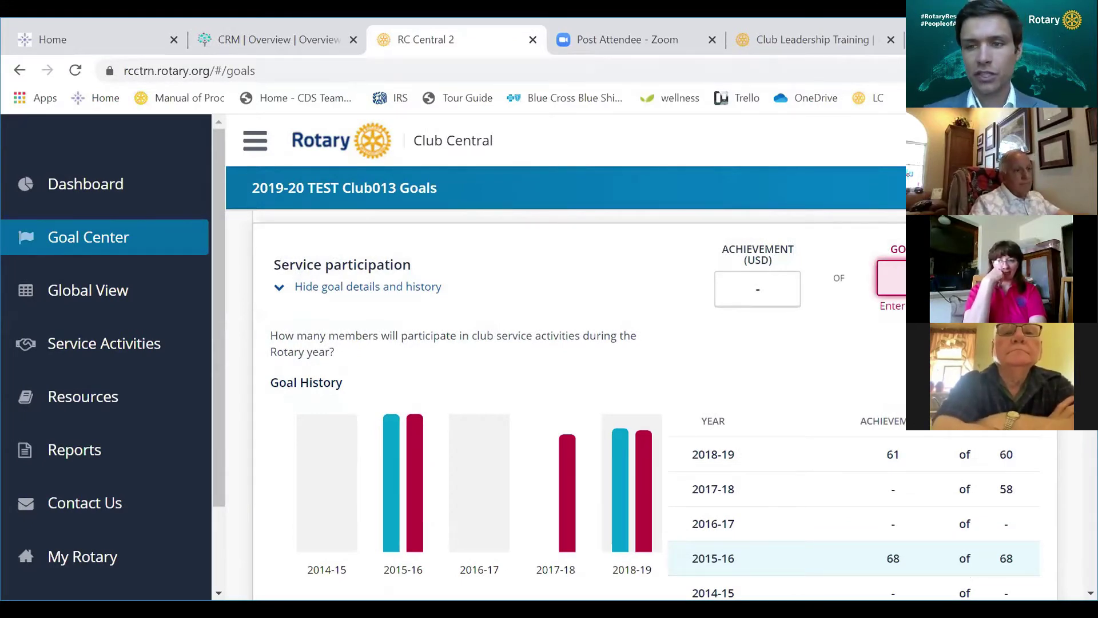
scroll(885, 366, "down", 2)
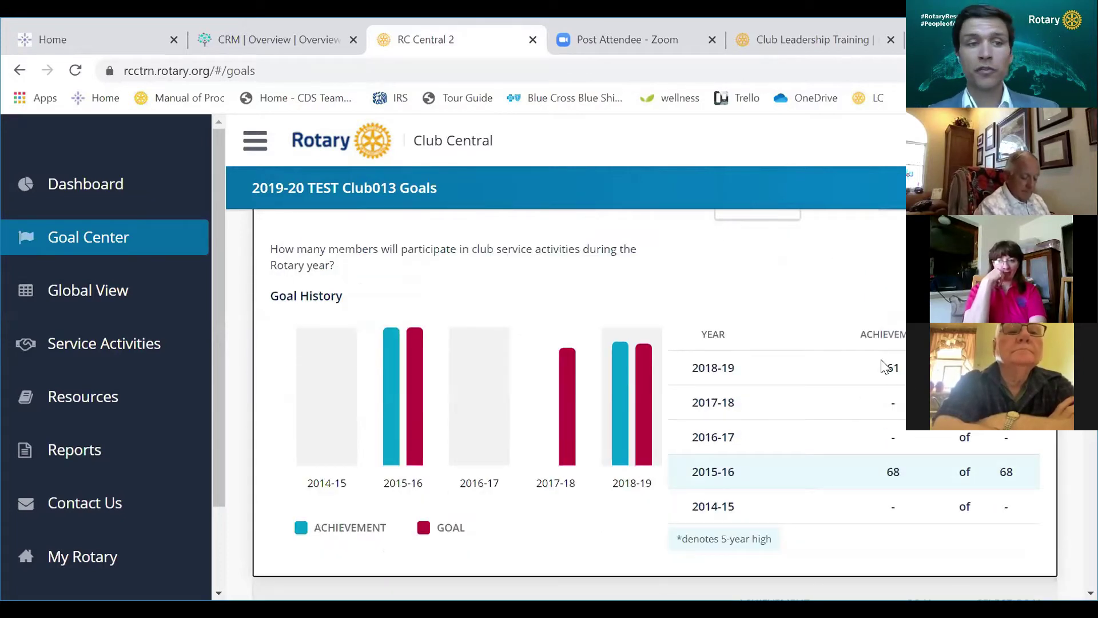
scroll(885, 366, "up", 2)
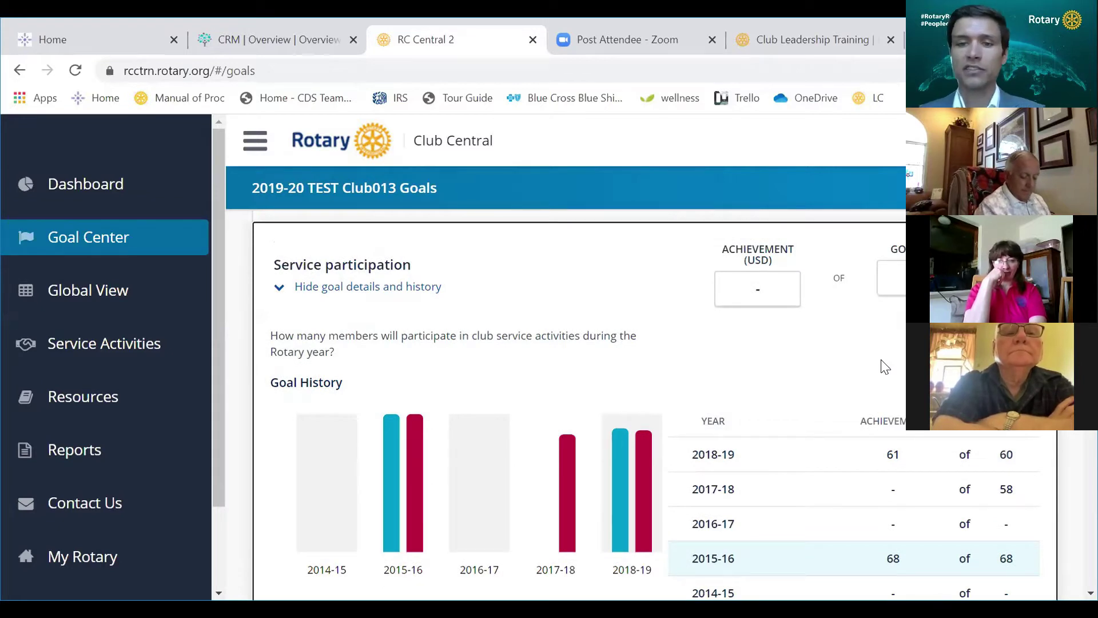
Step: Report an achievement of 70 for Service participation and save the 2019-20 goals
left_click(774, 294)
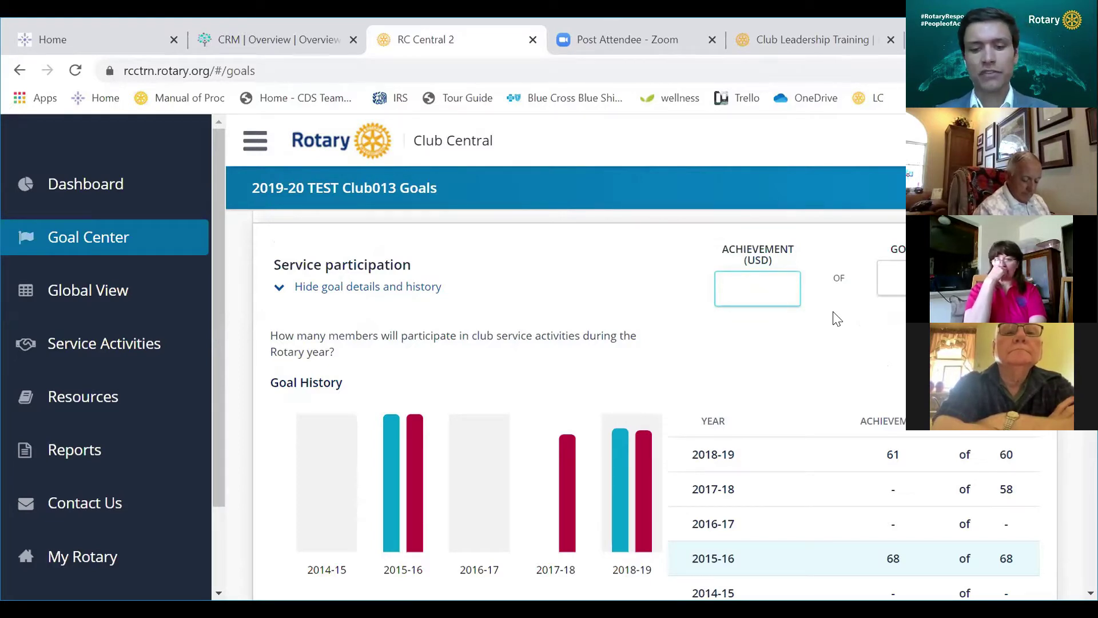
scroll(486, 321, "up", 3)
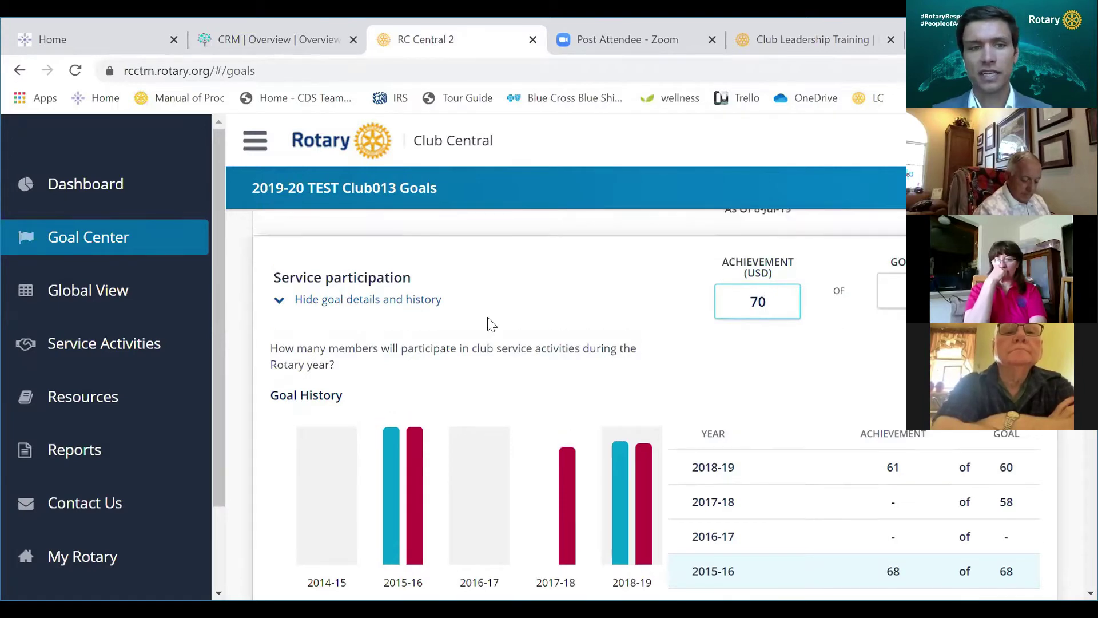
left_click(317, 220)
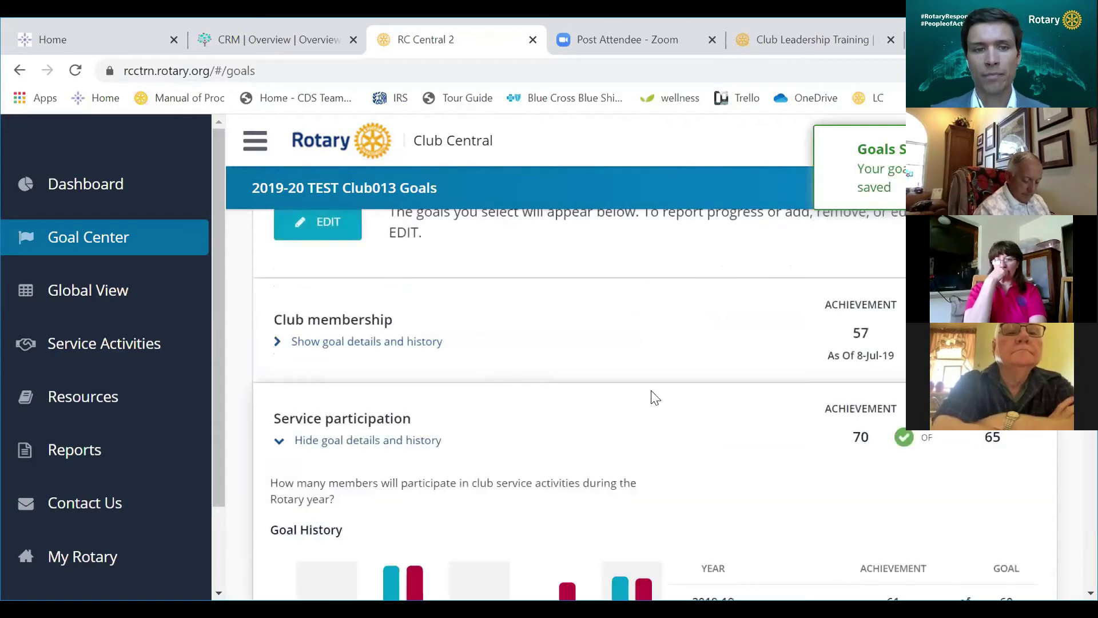
Step: Hide the Service participation details and compare the saved goals with their achievements
scroll(758, 396, "down", 1)
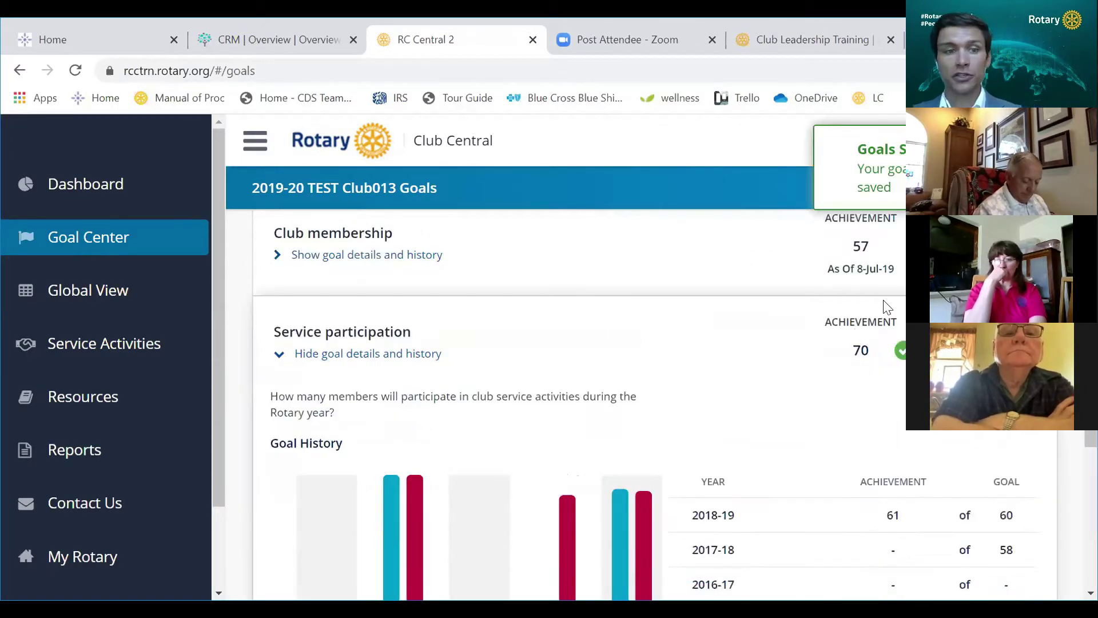
left_click(330, 354)
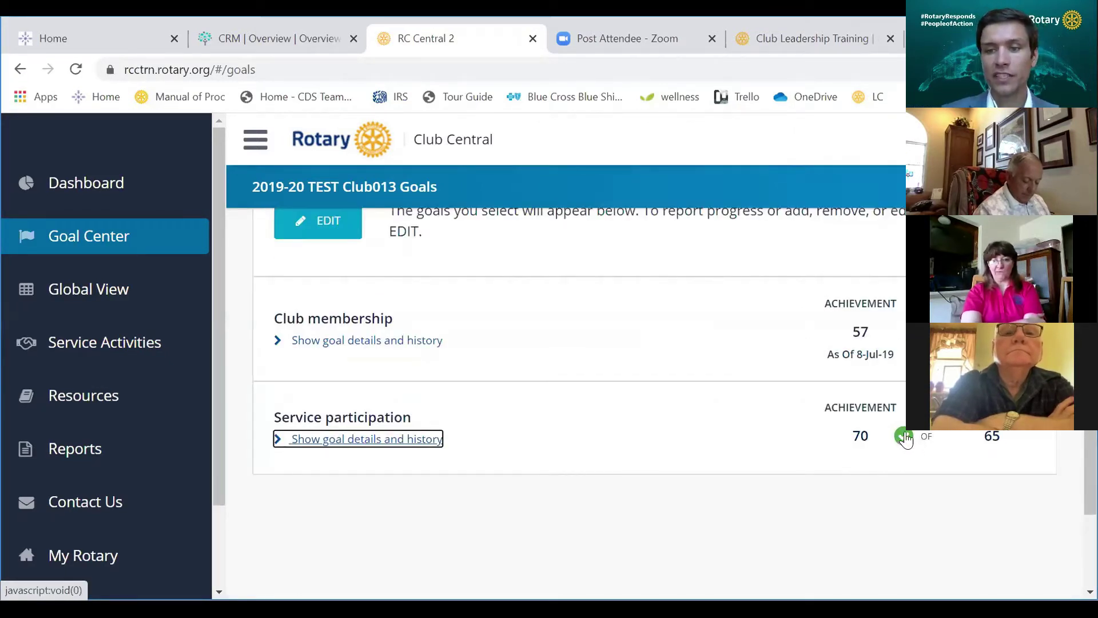
mouse_move(902, 449)
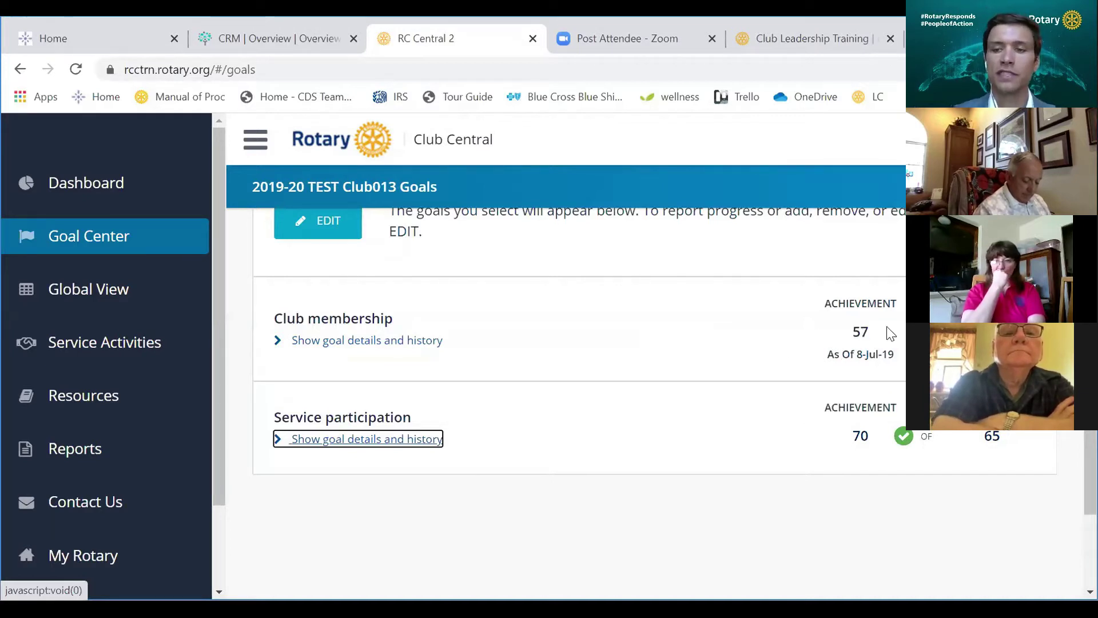
scroll(889, 334, "up", 1)
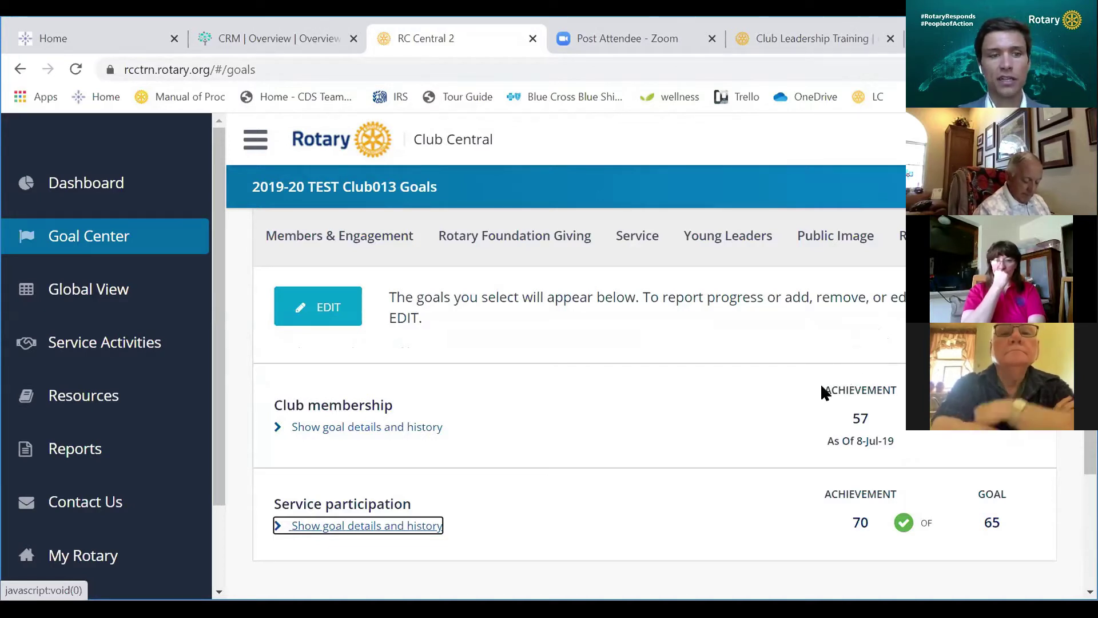
scroll(820, 383, "down", 1)
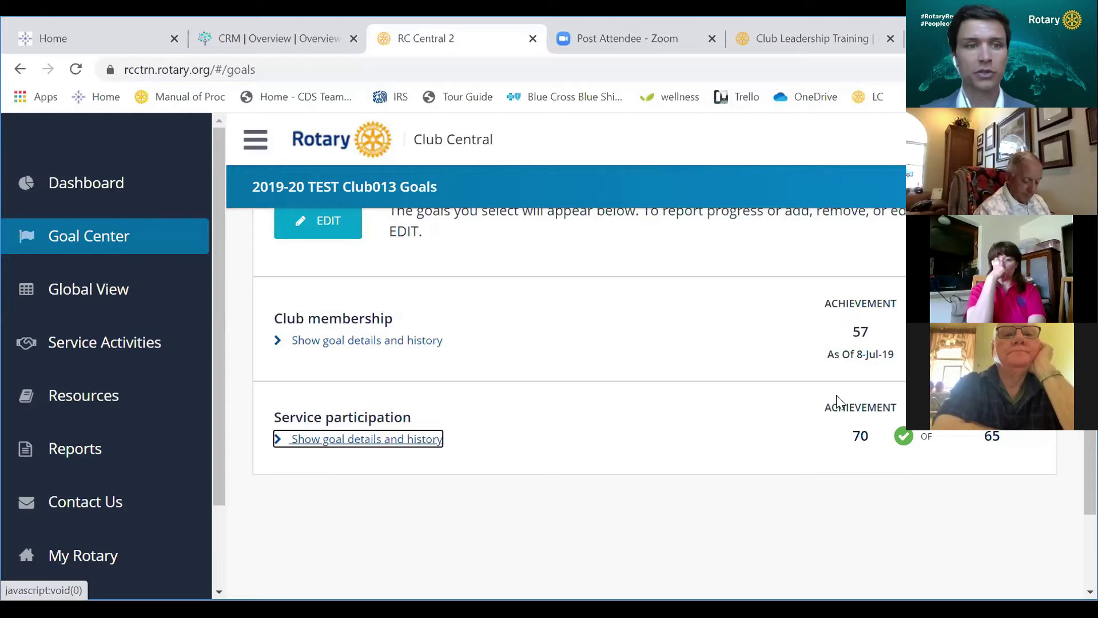
Step: Edit the 2019-20 goals to include the Strategic plan goal, mark it as achieved and save
left_click(318, 222)
scroll(890, 385, "down", 5)
scroll(890, 385, "down", 15)
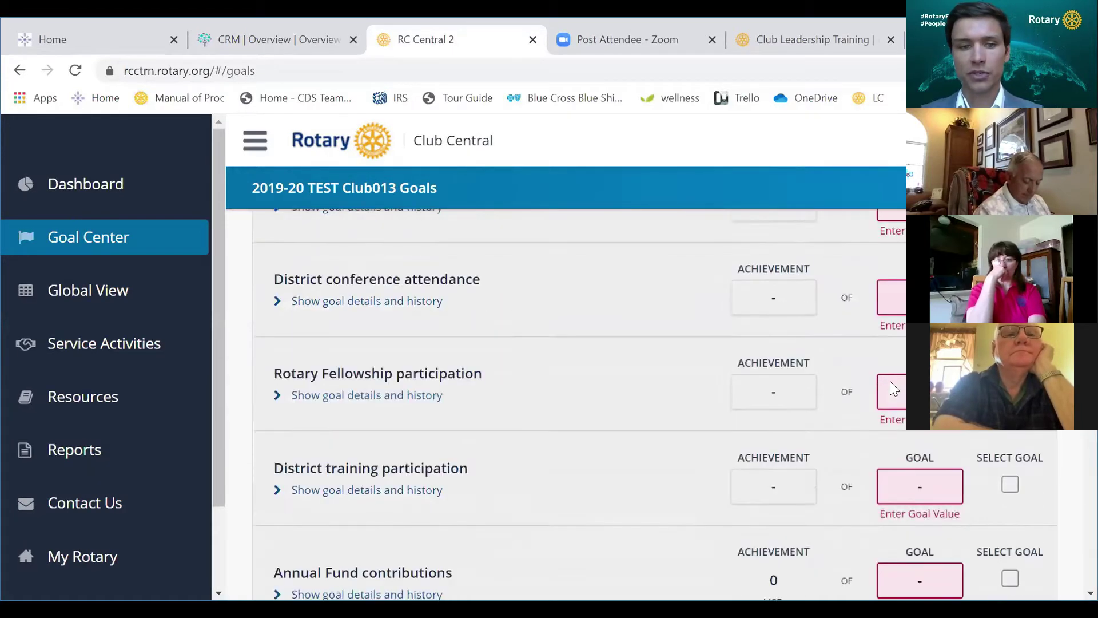
scroll(890, 382, "down", 12)
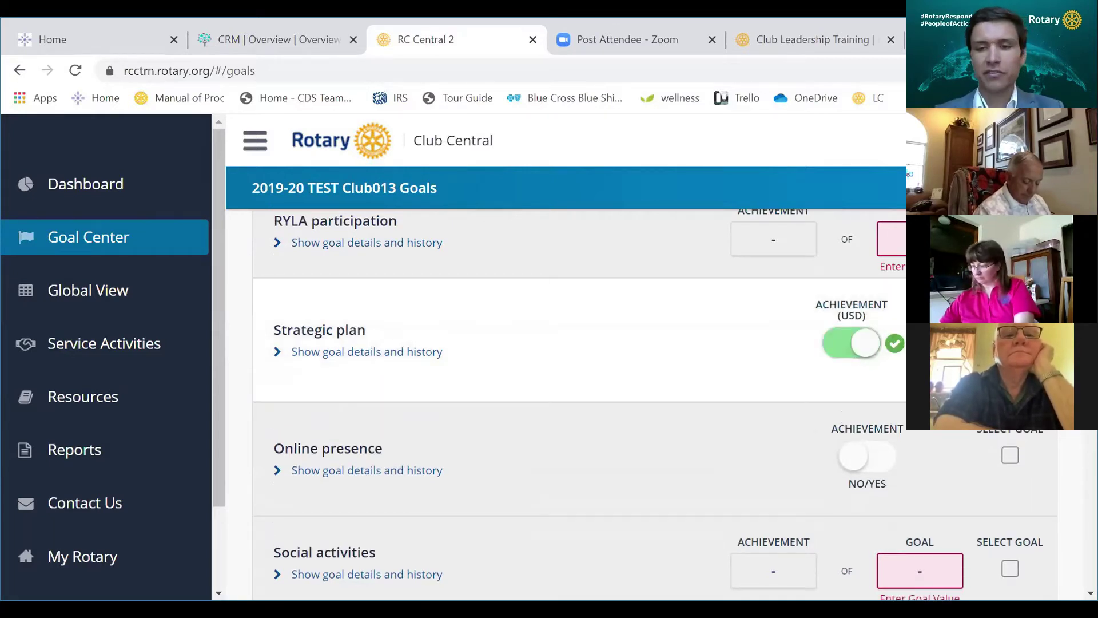
left_click(853, 344)
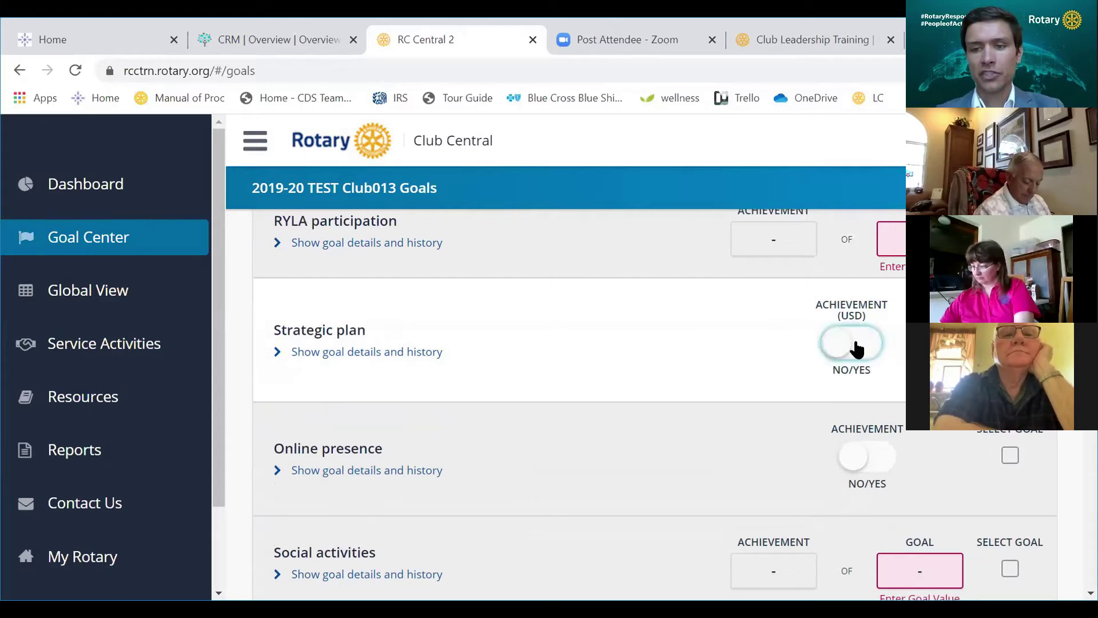
left_click(856, 347)
scroll(855, 350, "down", 10)
scroll(525, 350, "up", 5)
scroll(481, 350, "up", 10)
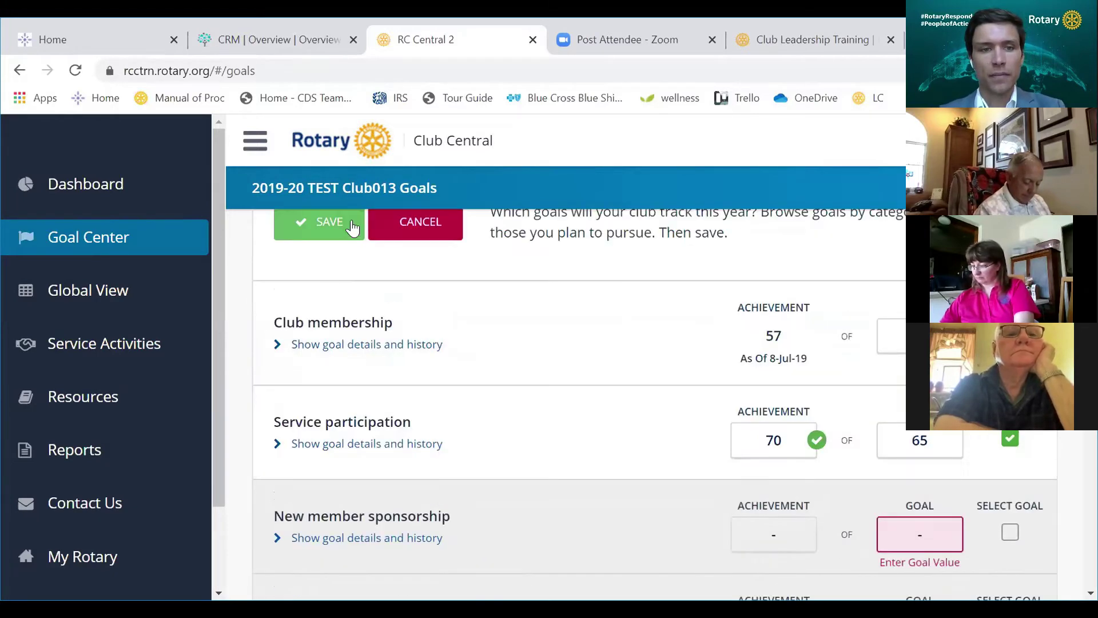
left_click(329, 223)
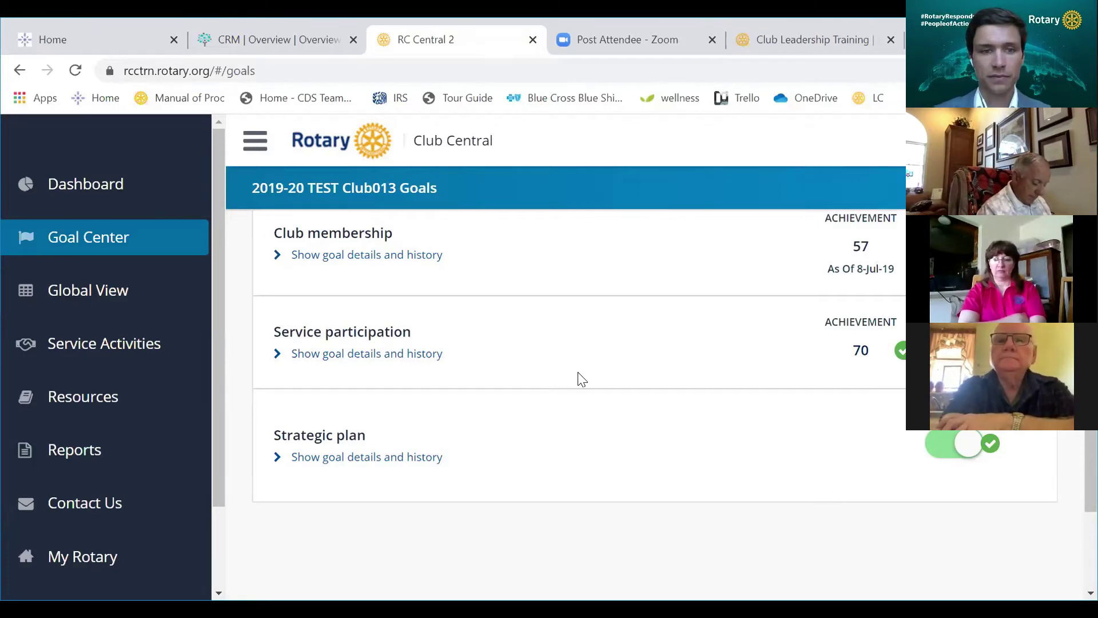
Step: Check the club's overall goal progress for 2019-20 and switch to the 2020-21 Rotary year
scroll(581, 387, "up", 3)
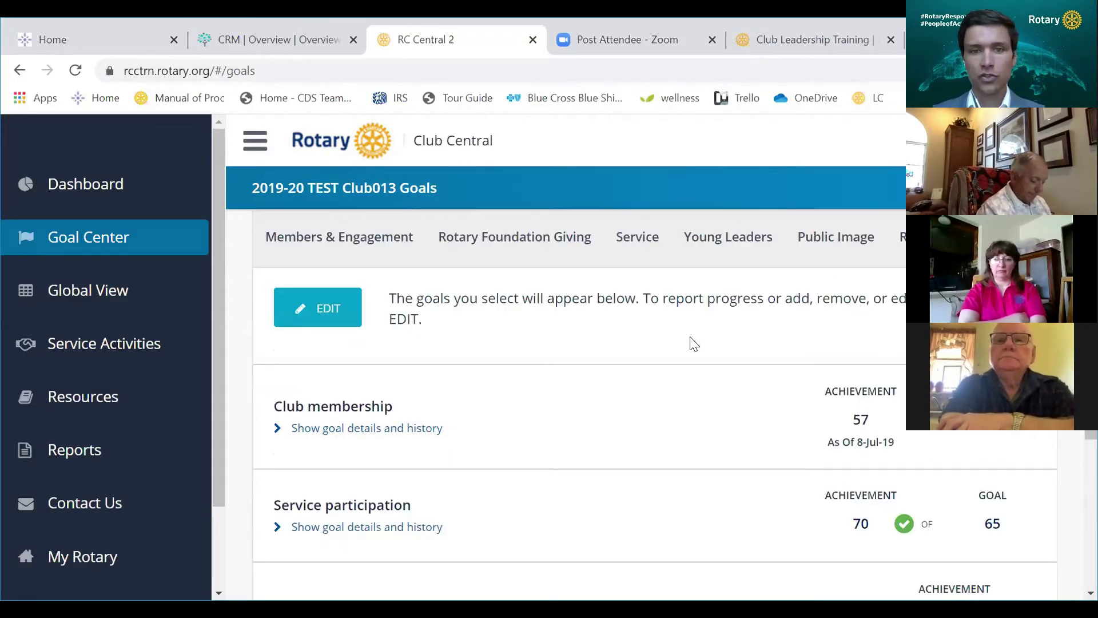
scroll(505, 335, "up", 5)
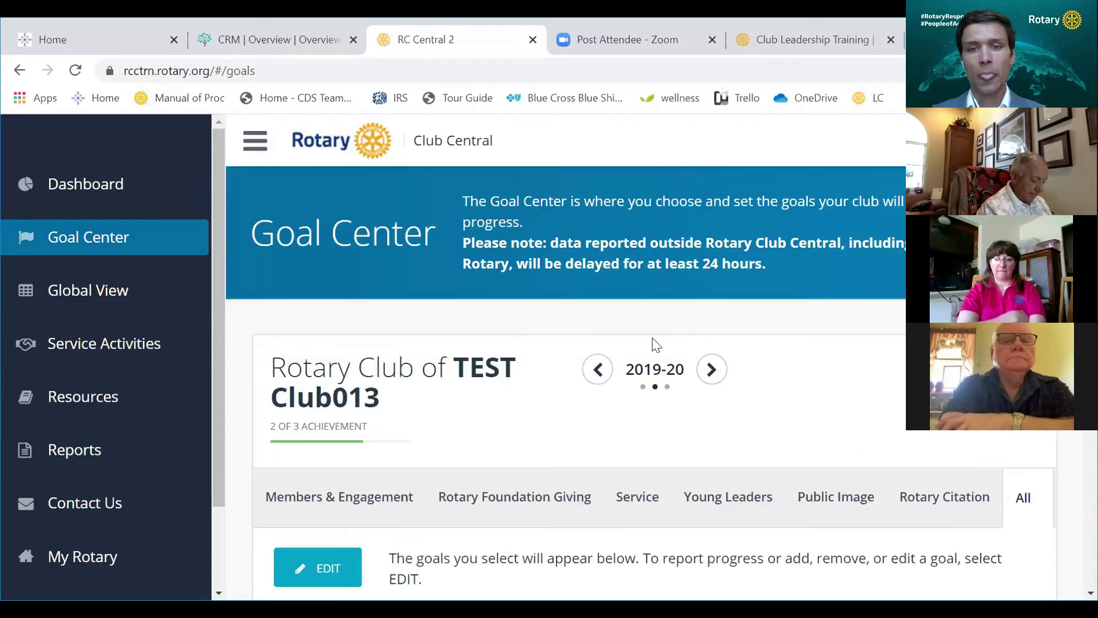
scroll(679, 341, "down", 1)
scroll(679, 341, "down", 1)
left_click(706, 292)
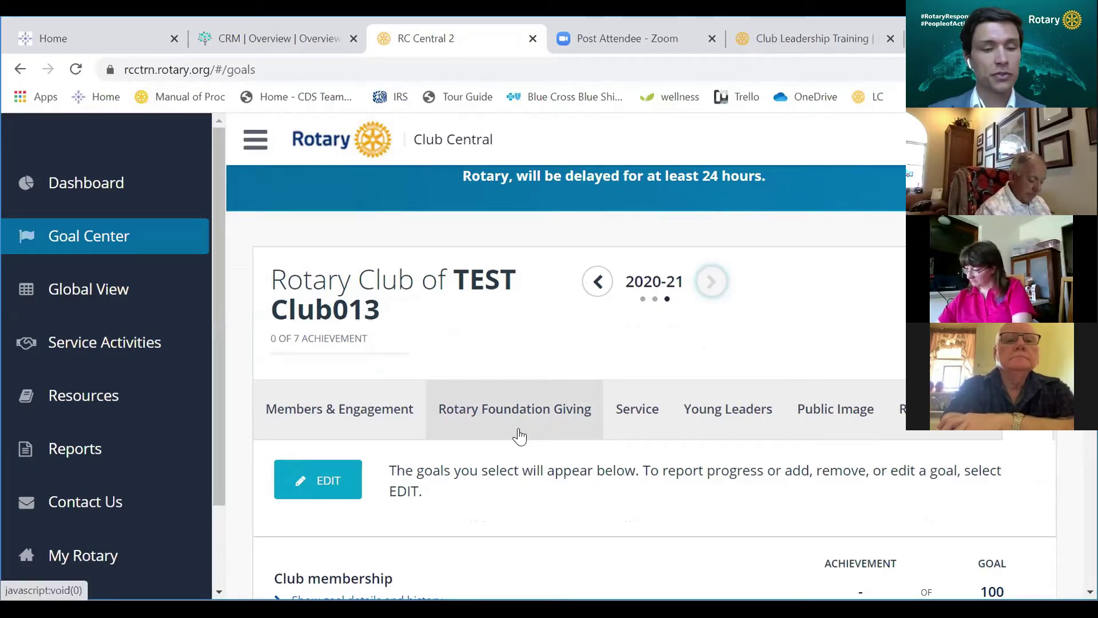
Step: Start editing the 2020-21 goals and deselect the Club membership and Service participation goals
left_click(353, 479)
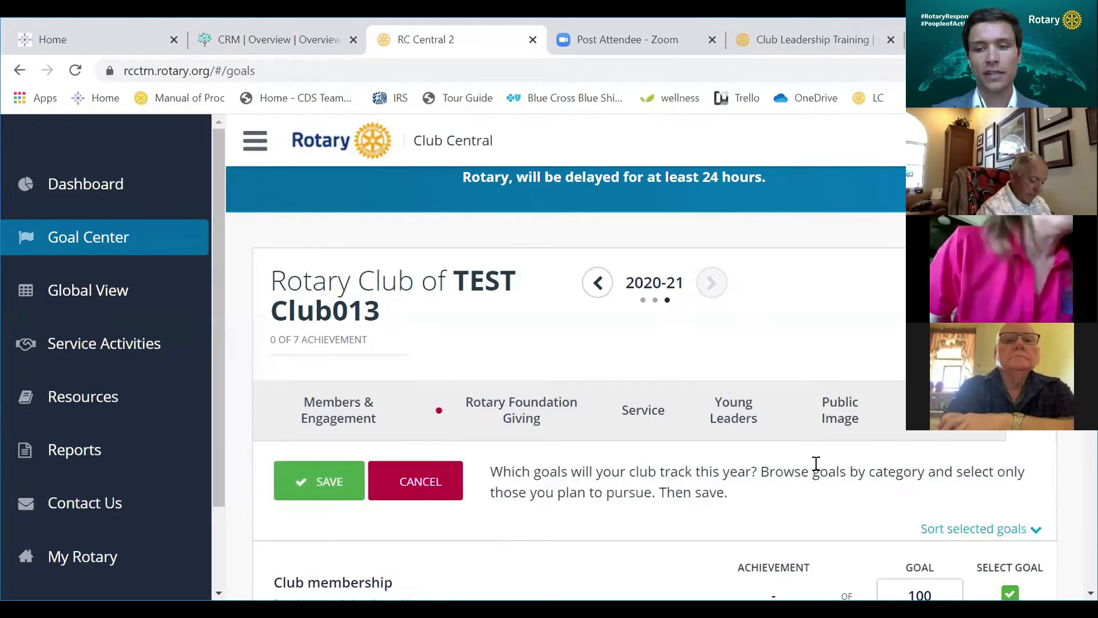
scroll(398, 477, "down", 5)
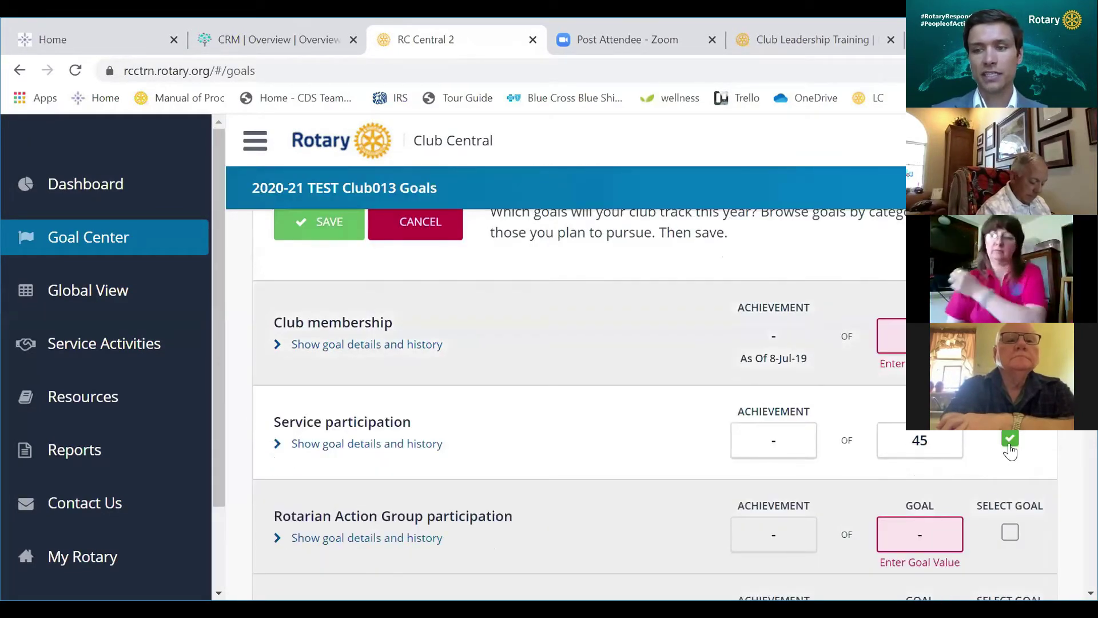
left_click(1010, 440)
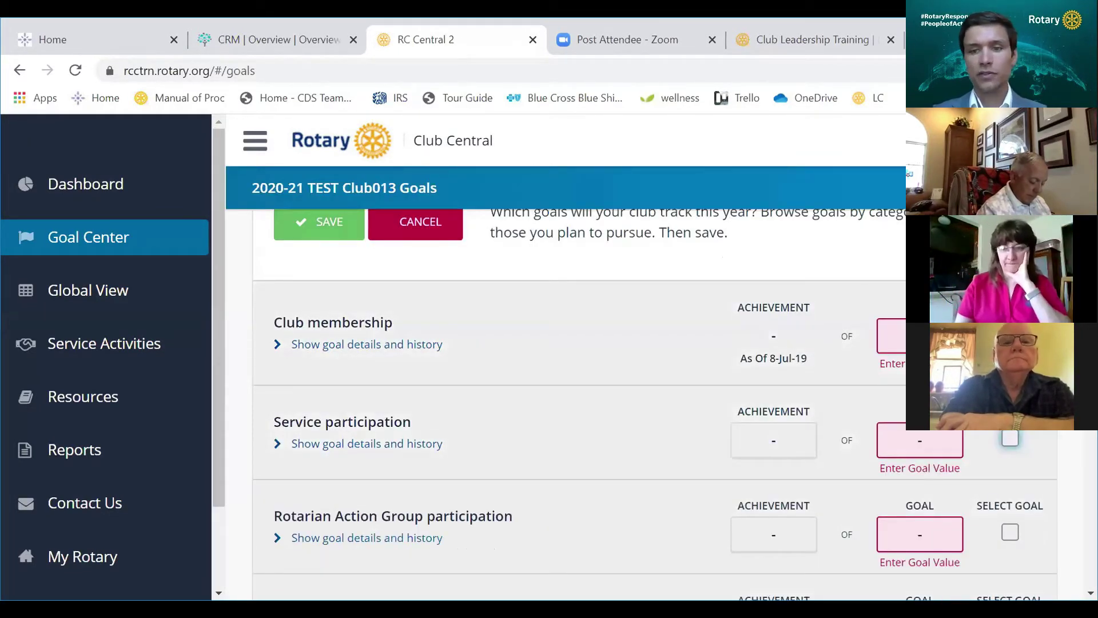
Step: Examine the 2020-21 goal list down to Annual Fund contributions, including the Leadership development participation goal's details and history
scroll(652, 400, "down", 2)
scroll(578, 400, "down", 2)
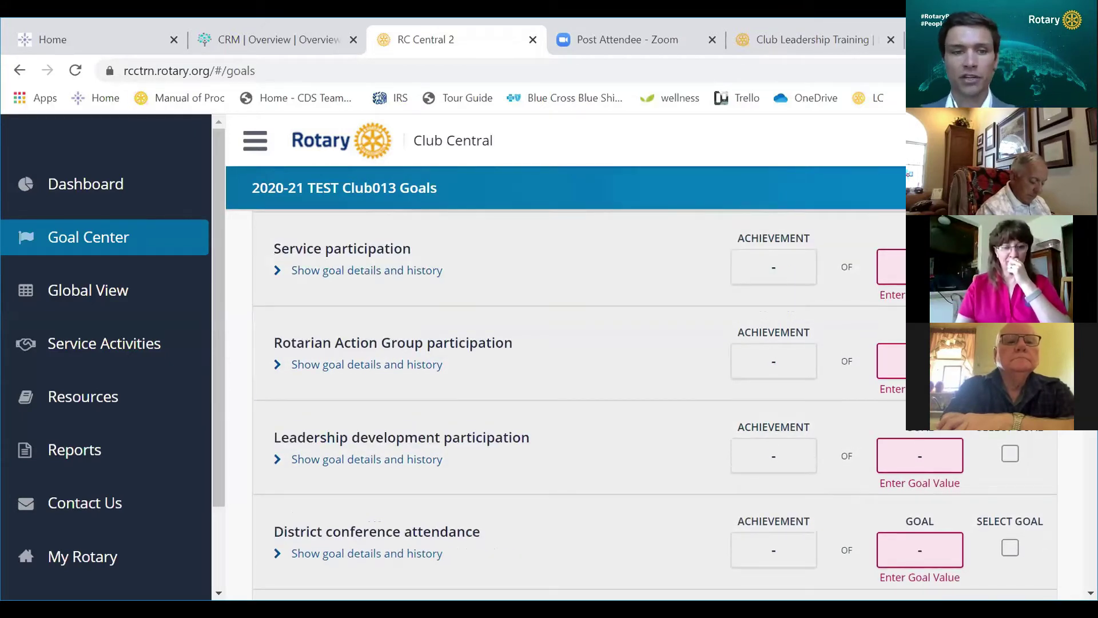
scroll(577, 400, "down", 2)
scroll(578, 400, "down", 2)
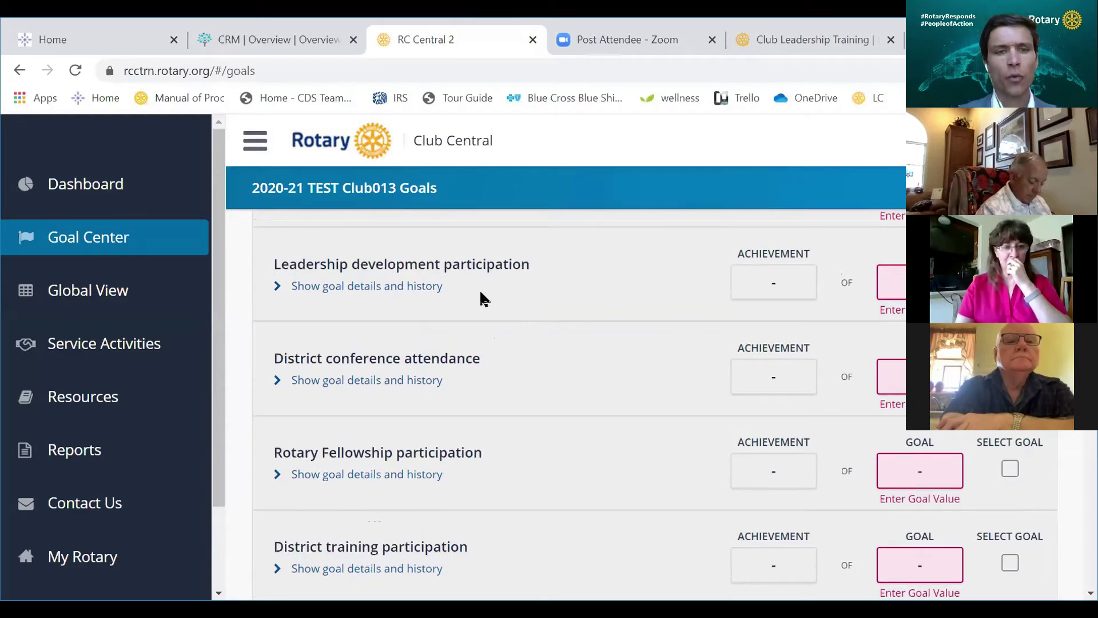
left_click(411, 289)
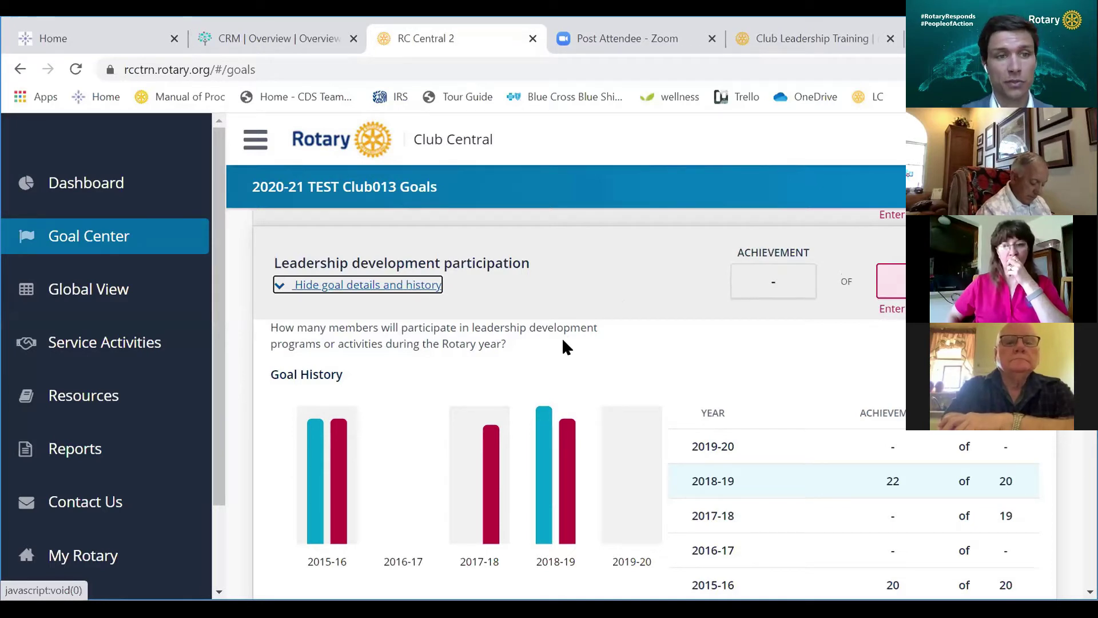
scroll(818, 355, "down", 2)
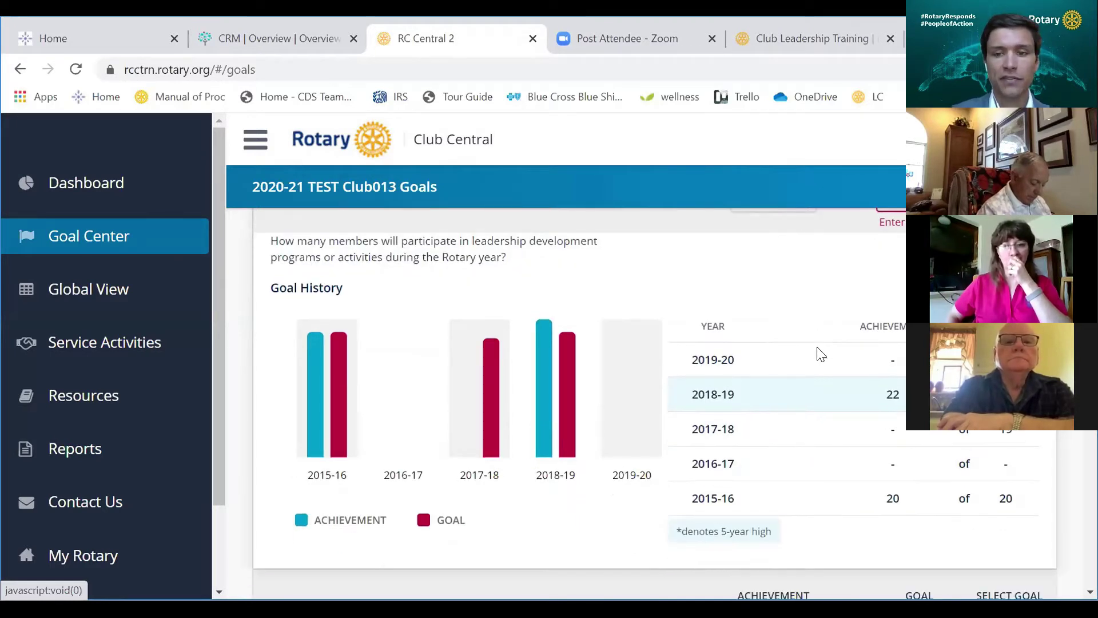
scroll(821, 354, "down", 2)
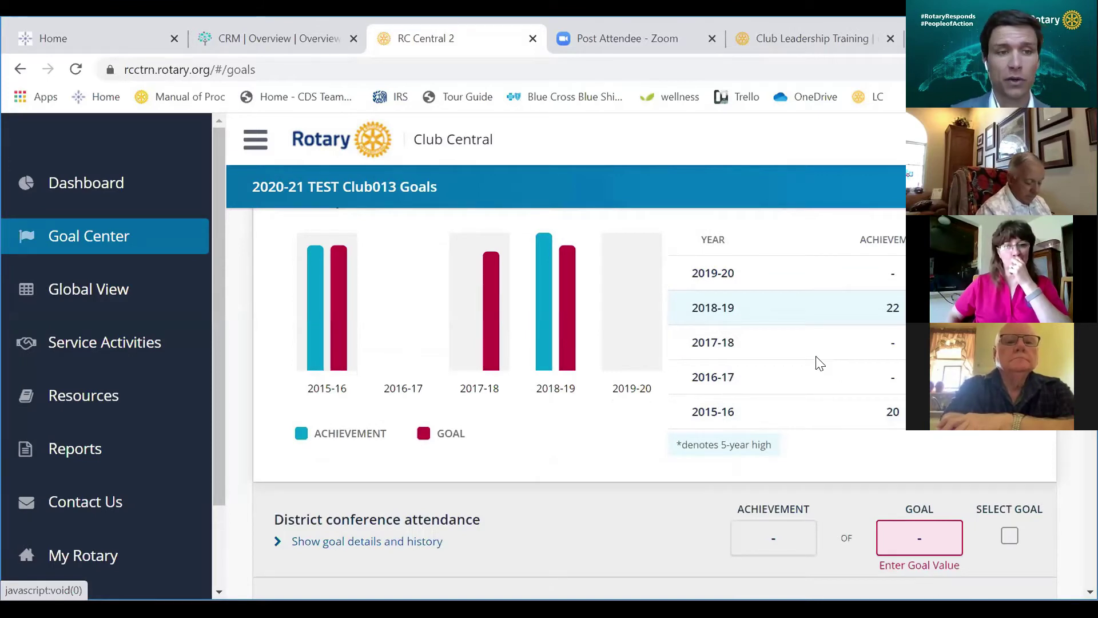
scroll(818, 359, "down", 7)
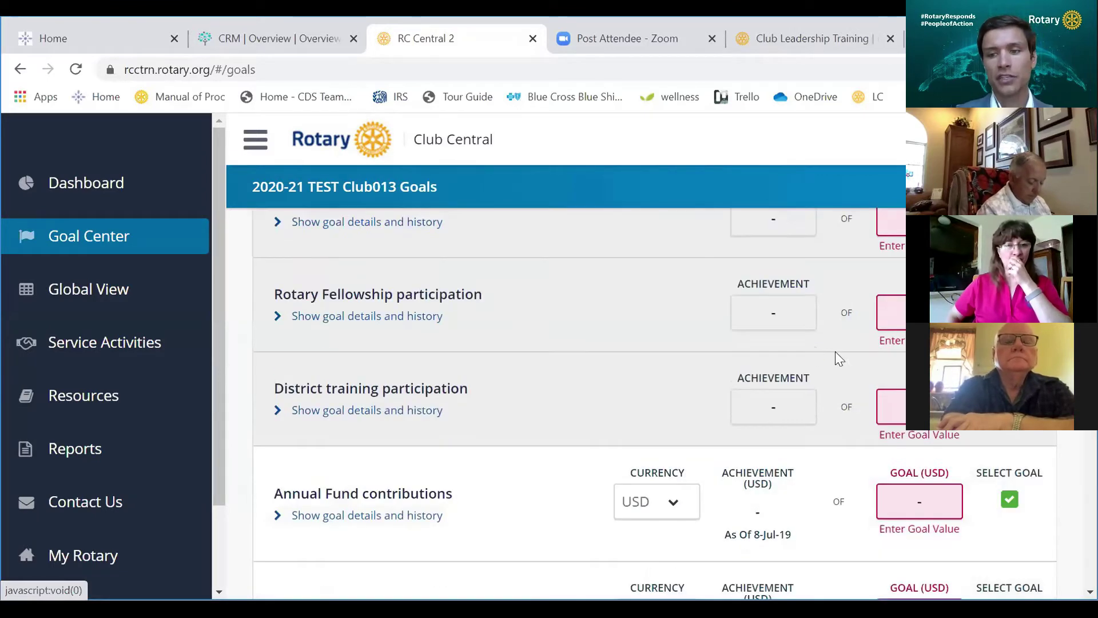
Step: Deselect the Annual Fund contributions goal and select it again
scroll(814, 356, "down", 1)
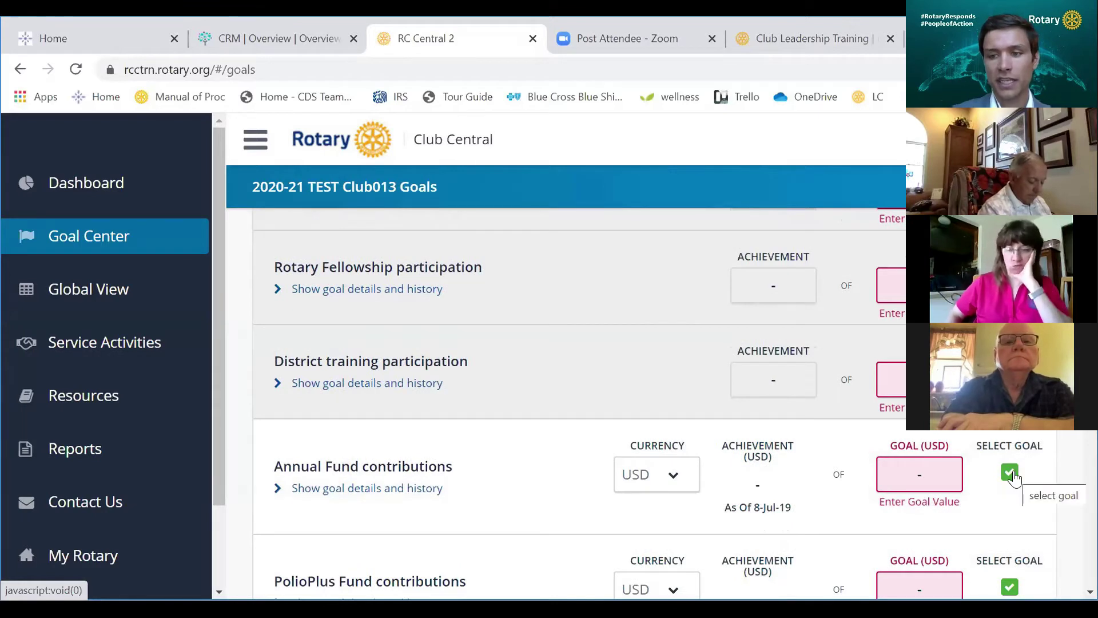
left_click(1010, 472)
left_click(1010, 473)
left_click(949, 472)
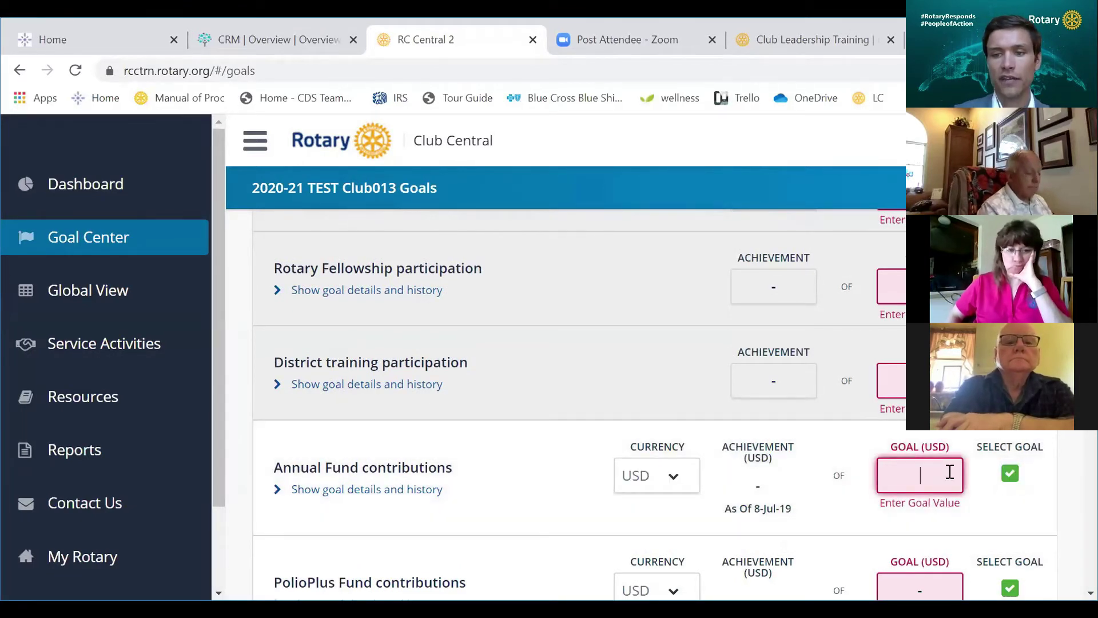
left_click(1010, 473)
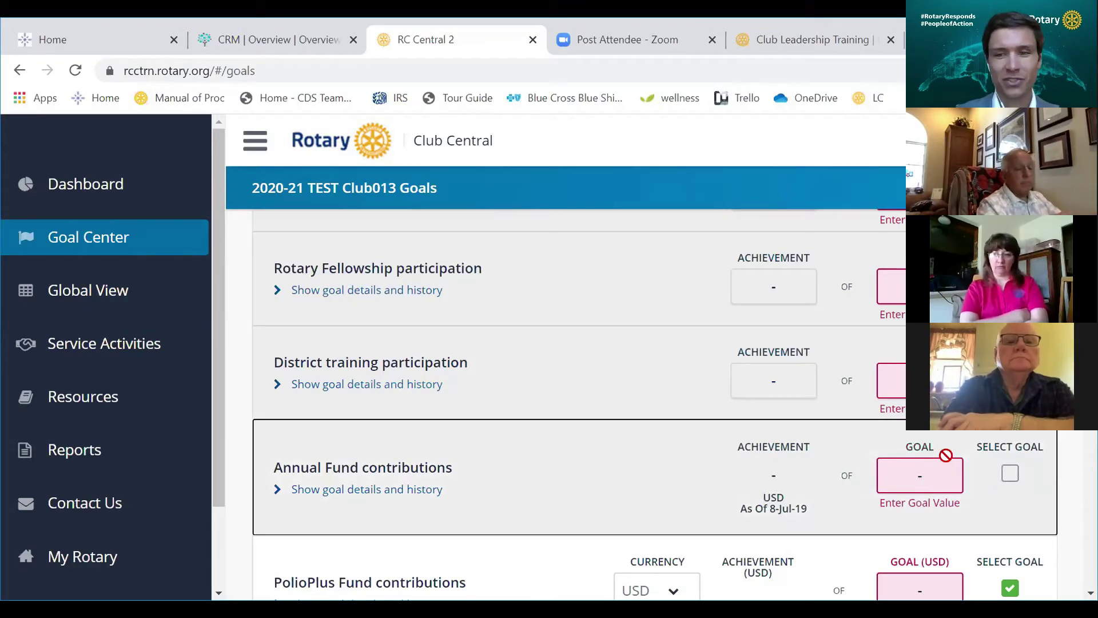
left_click(1006, 472)
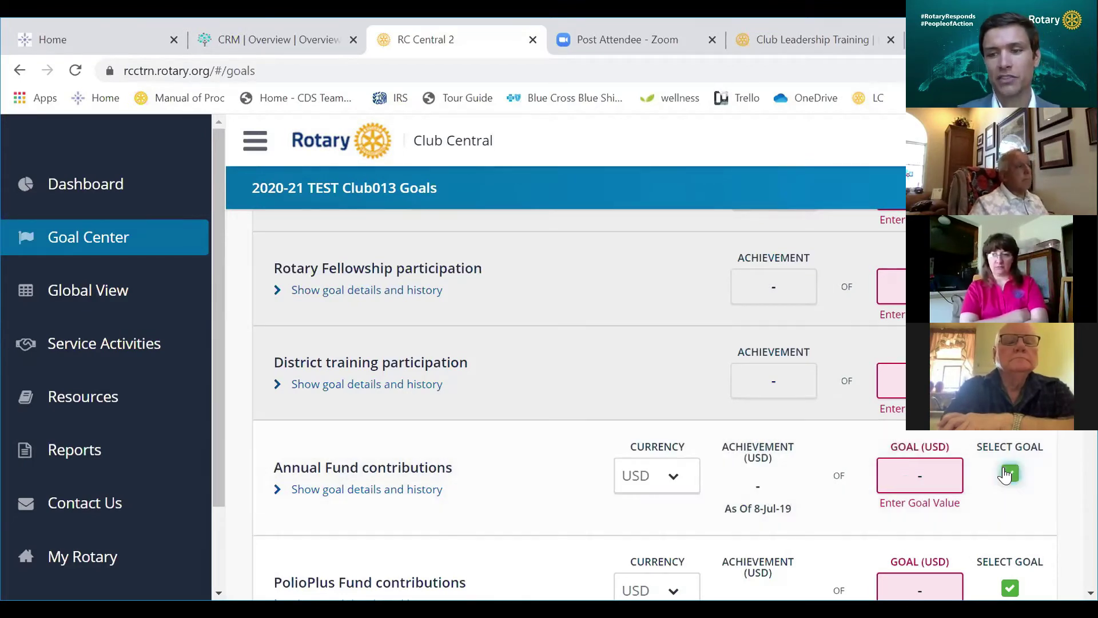
Step: Check the remaining 2020-21 goal selections and save the club's goals for the year
scroll(934, 468, "down", 6)
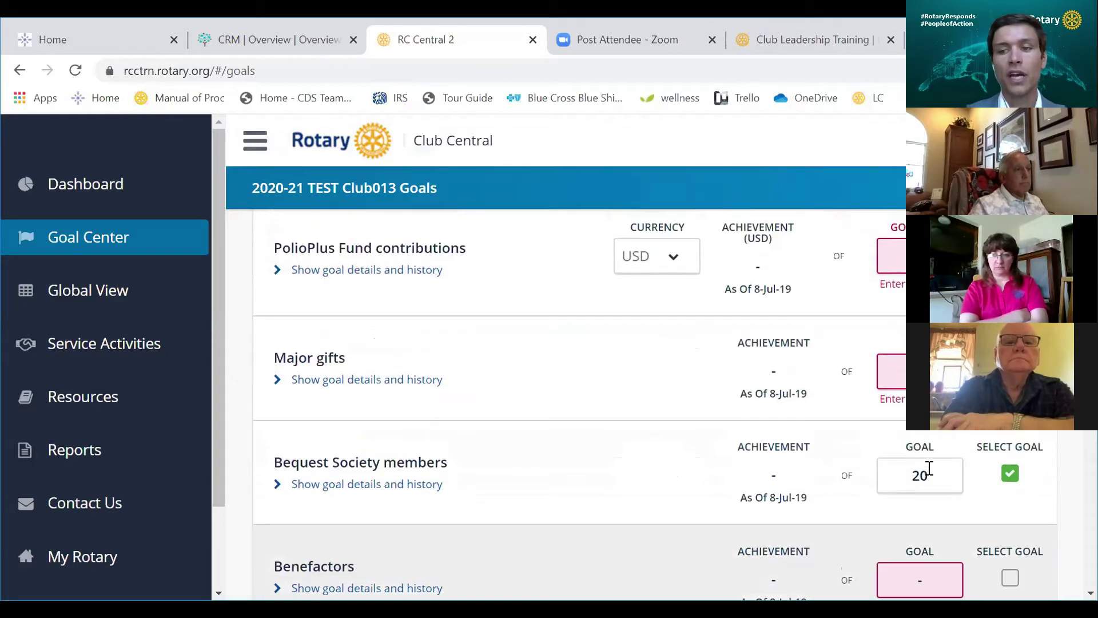
scroll(935, 464, "up", 12)
scroll(935, 462, "down", 3)
scroll(935, 462, "up", 10)
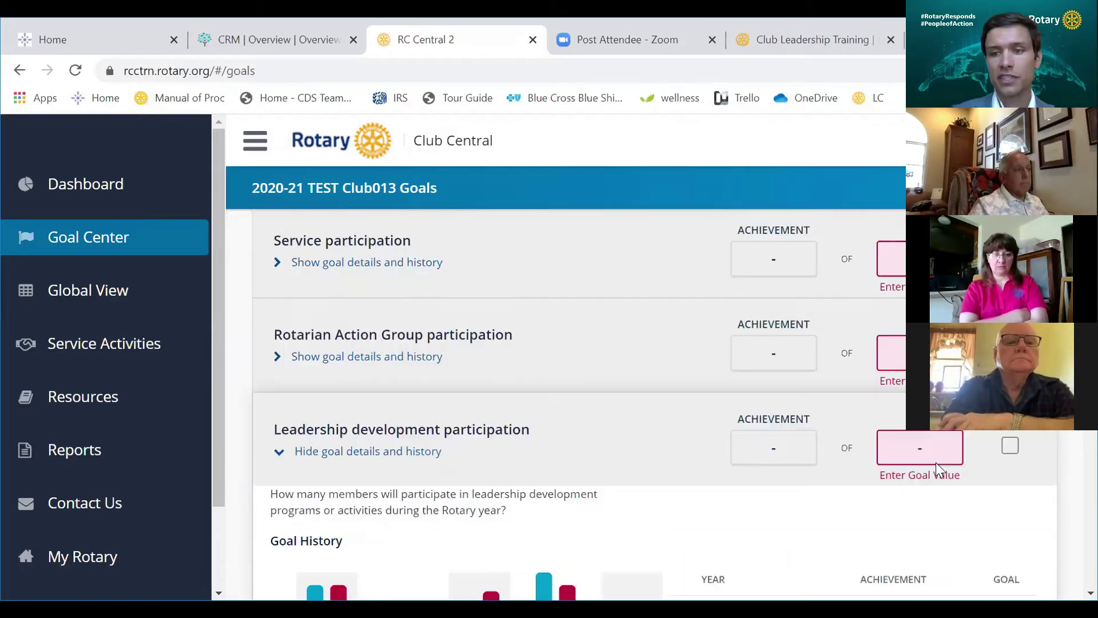
scroll(349, 457, "down", 1)
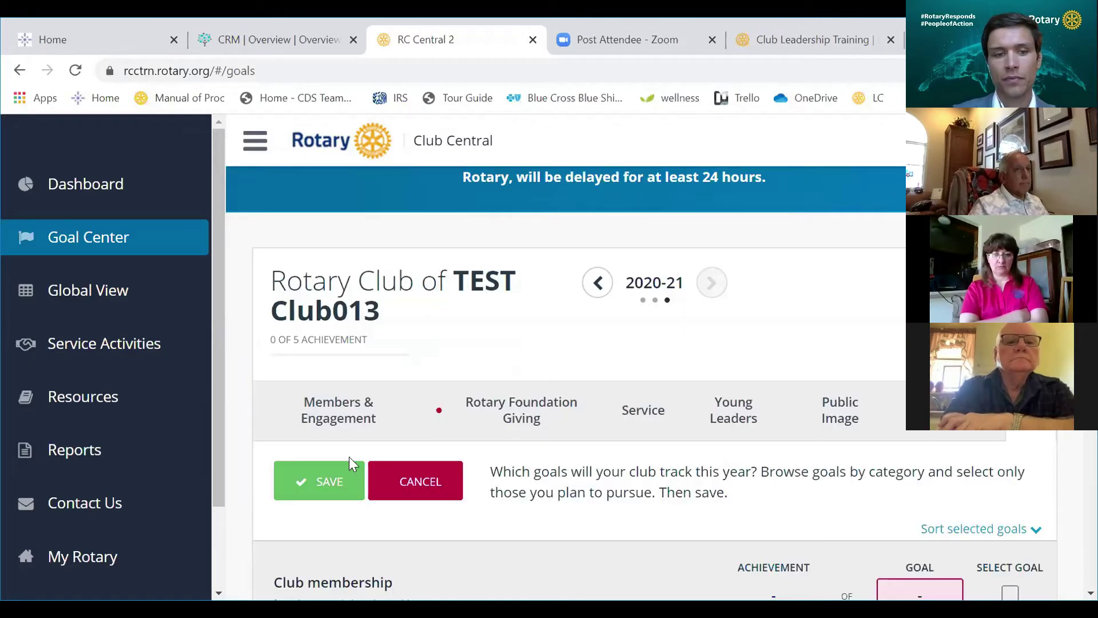
left_click(343, 480)
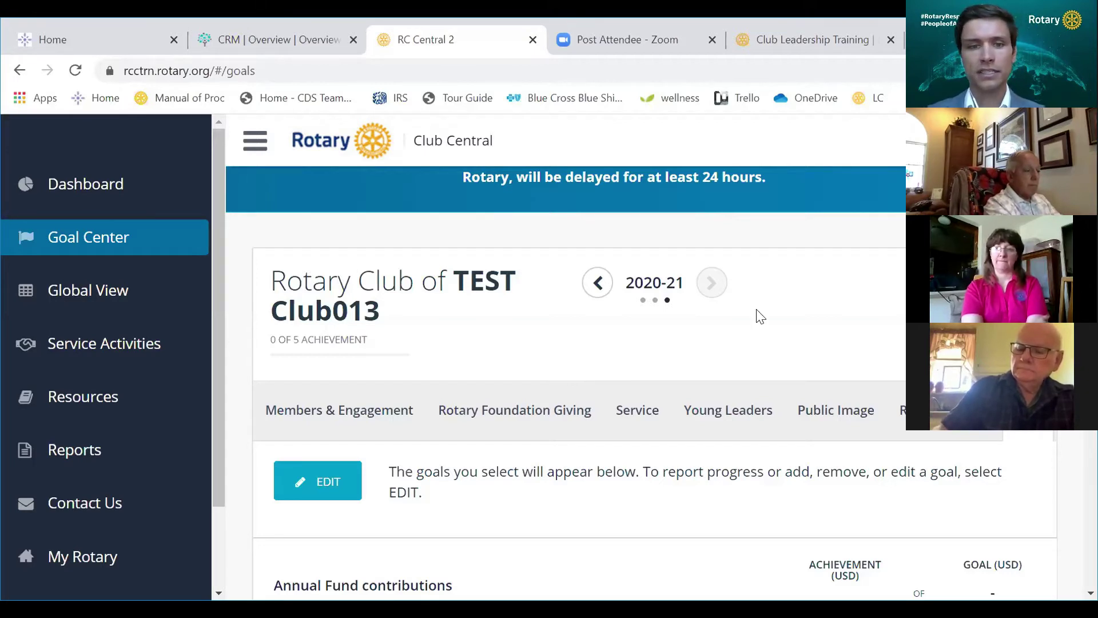
Step: Go to the club's 2020-21 service activities and open the form for adding a new service project
scroll(750, 316, "down", 2)
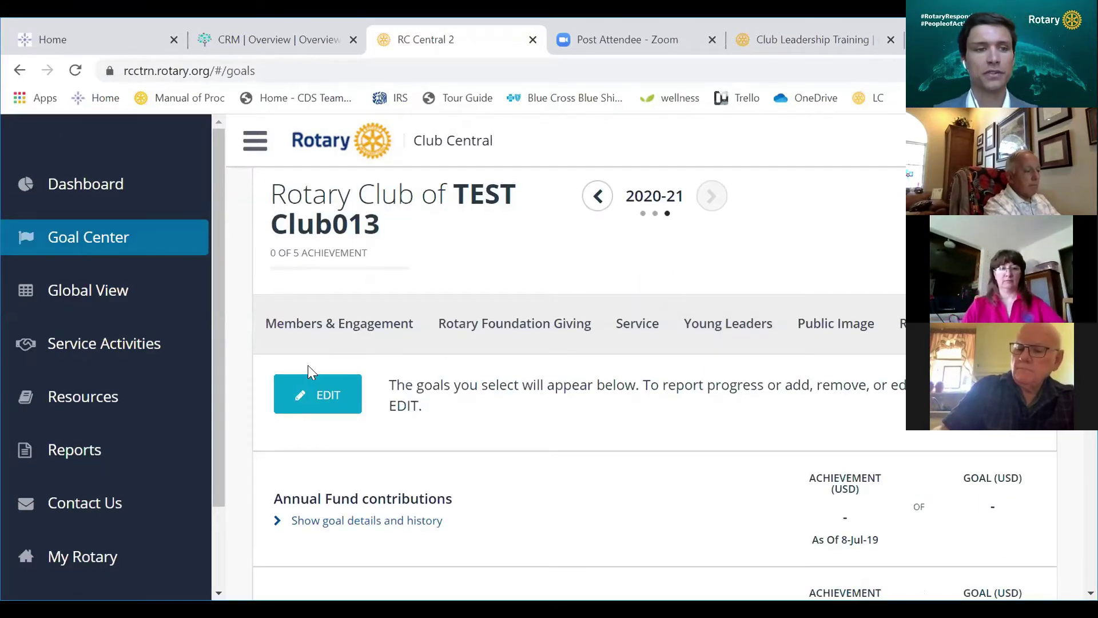
left_click(106, 341)
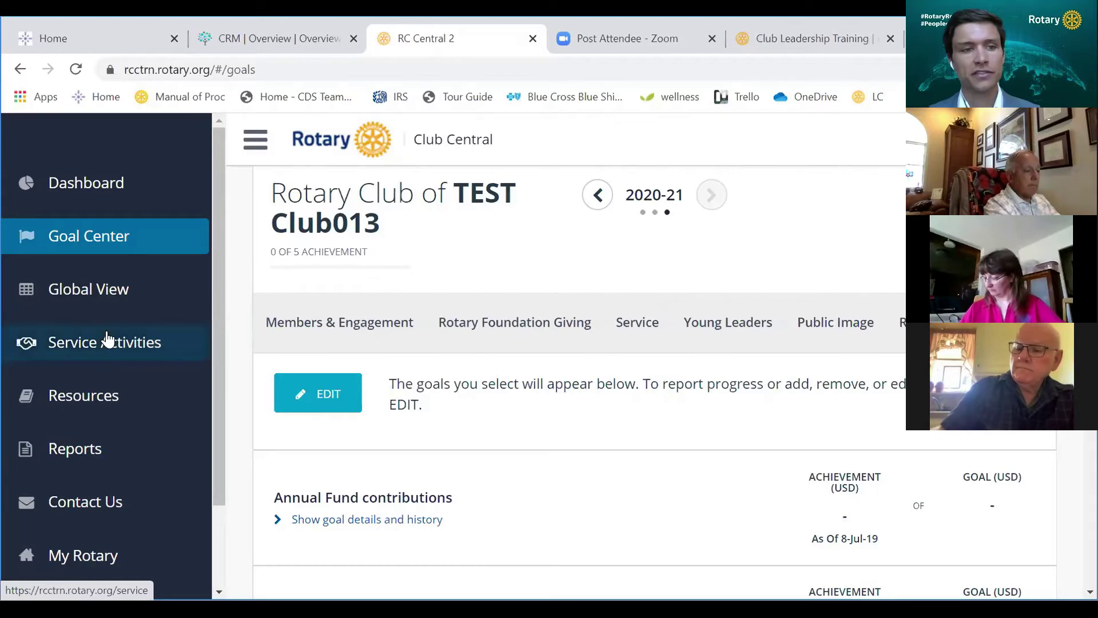
scroll(694, 417, "down", 4)
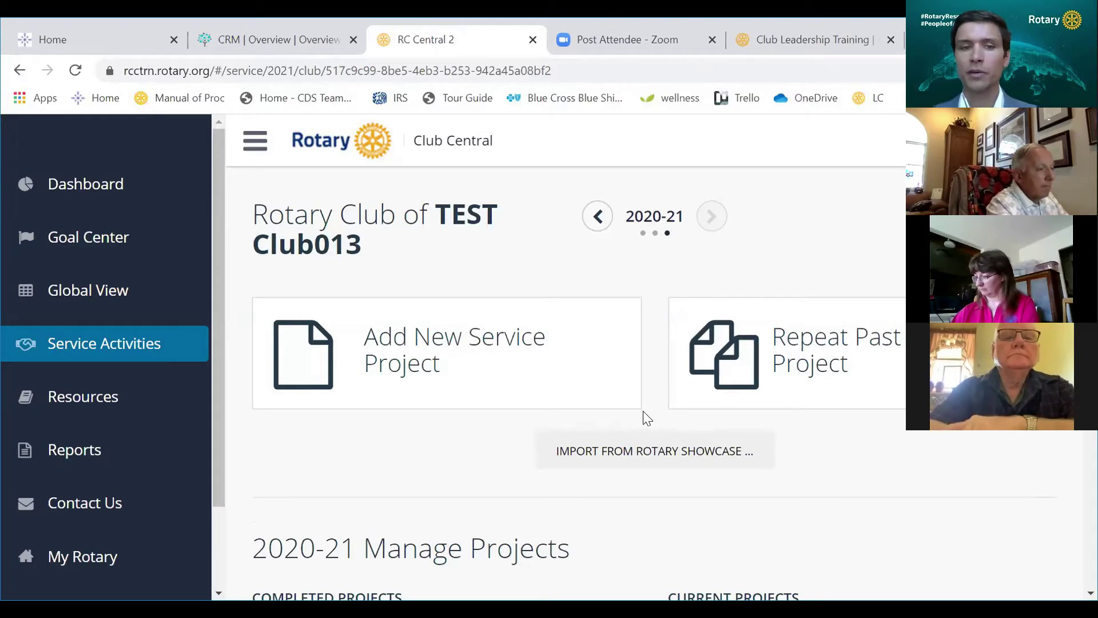
left_click(603, 340)
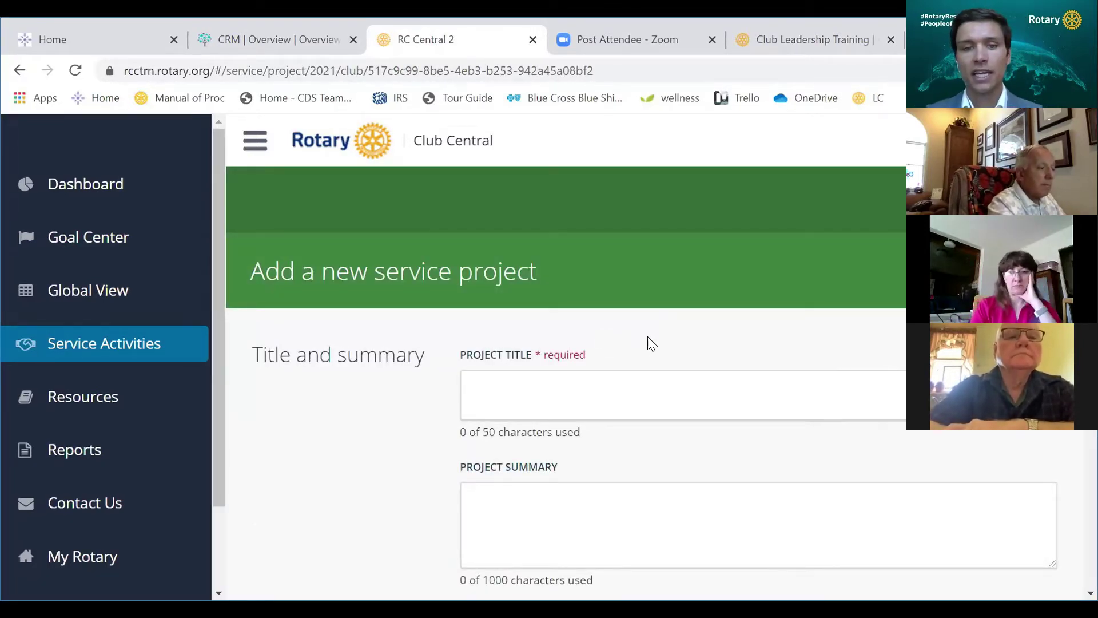
Step: Examine the new service project form's title and summary, project timeline and project metrics sections
scroll(651, 343, "down", 2)
scroll(650, 343, "down", 2)
scroll(649, 341, "down", 2)
scroll(648, 341, "down", 2)
scroll(647, 336, "down", 3)
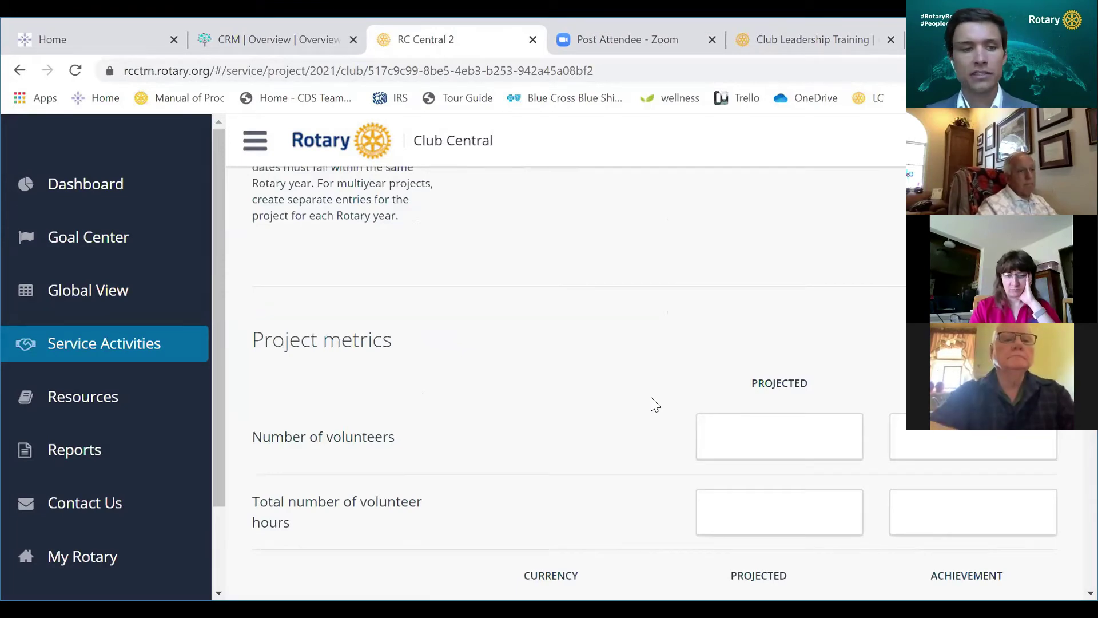
scroll(656, 404, "down", 3)
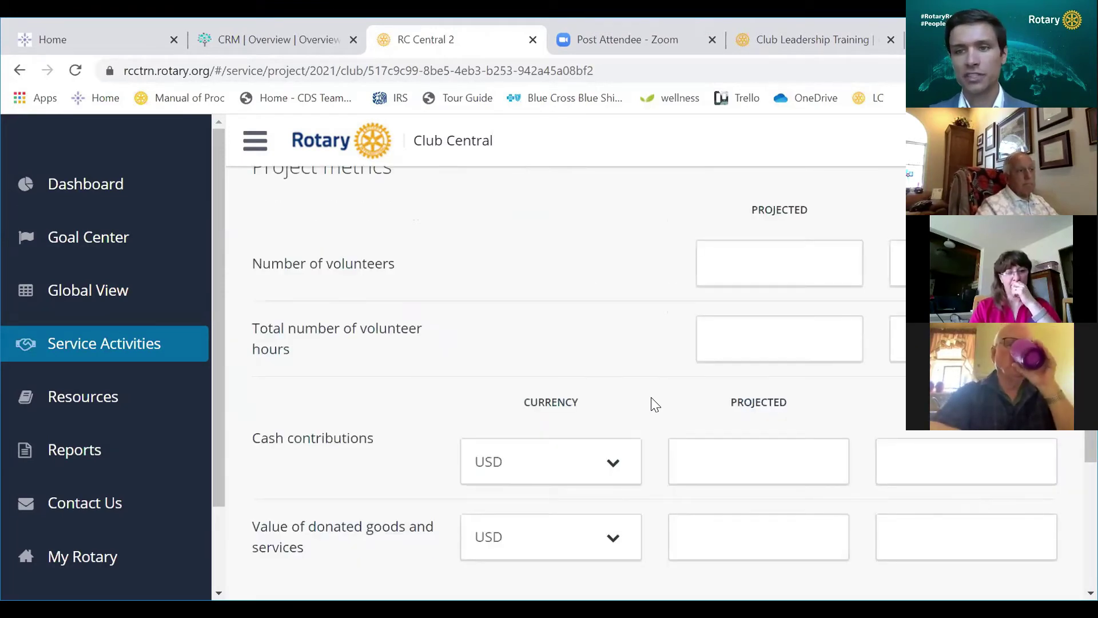
scroll(655, 404, "up", 6)
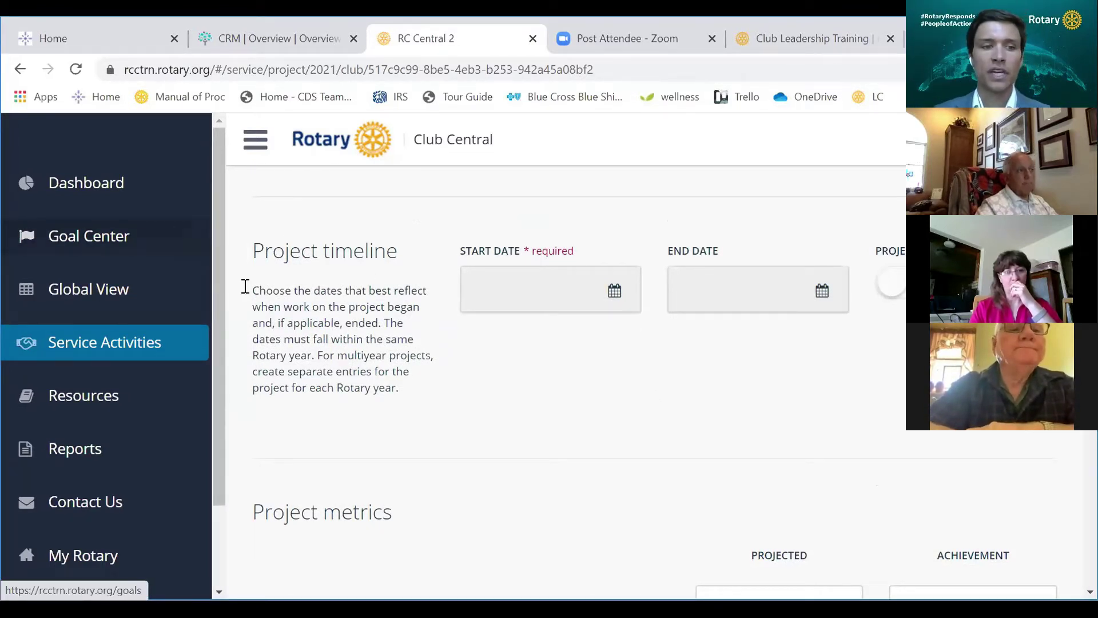
scroll(296, 321, "up", 6)
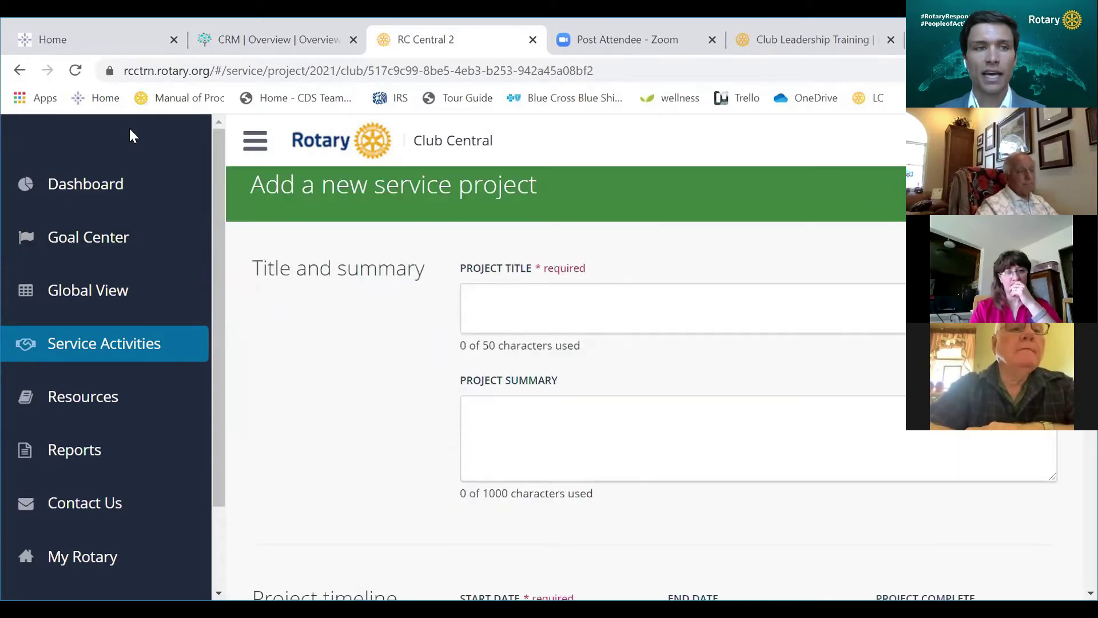
Step: Return to the 2020-21 service activities and view the completed and current projects under Manage Projects
left_click(20, 70)
scroll(405, 331, "down", 9)
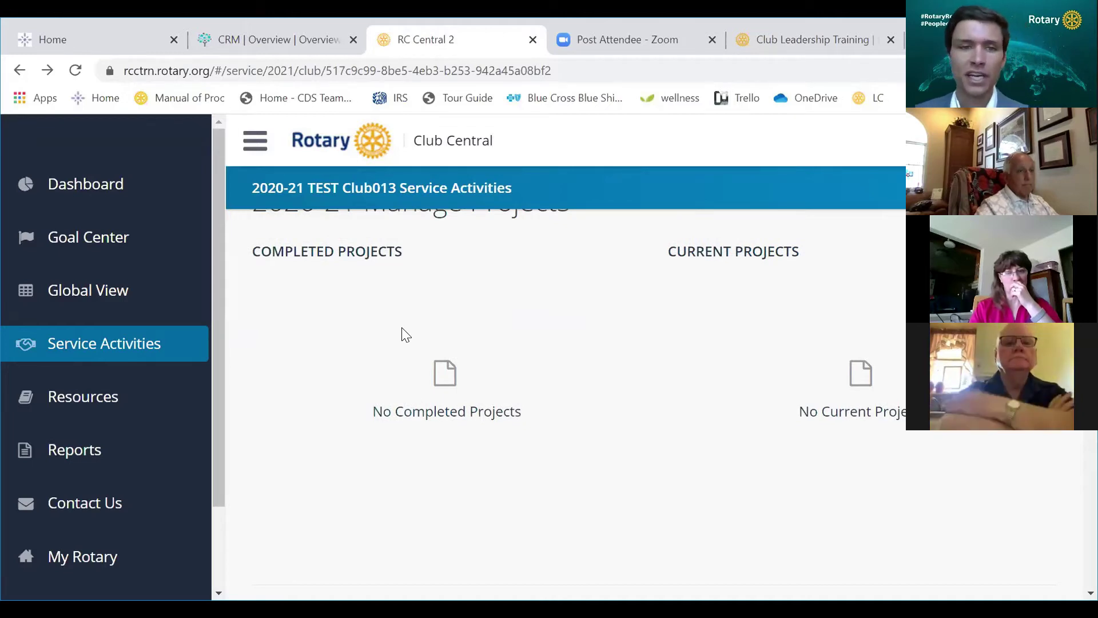
scroll(405, 331, "down", 5)
scroll(405, 331, "up", 5)
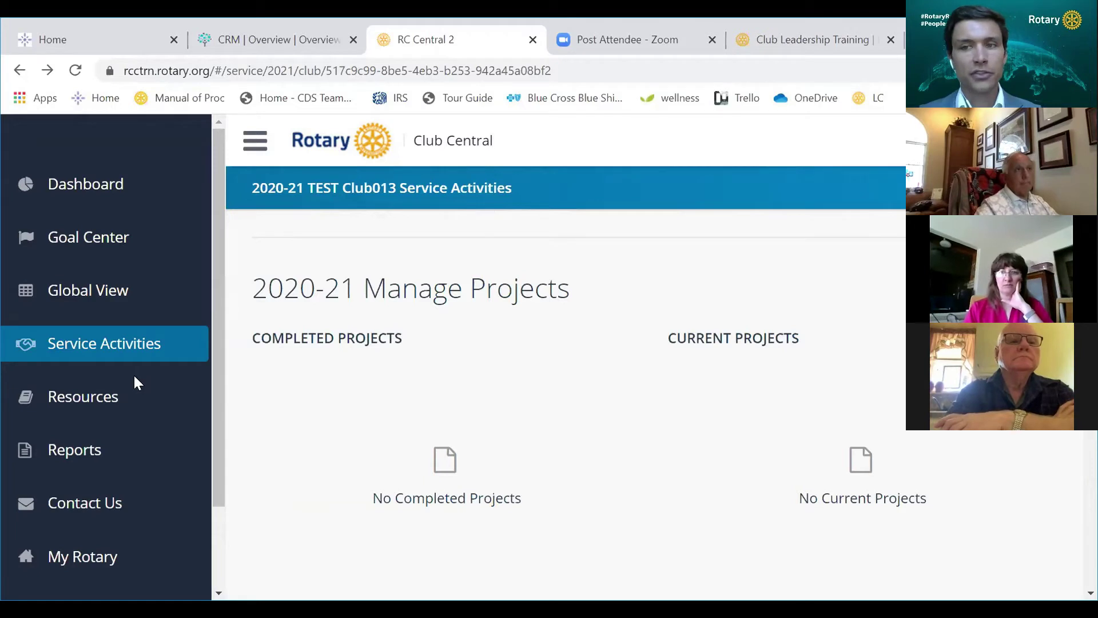
left_click(171, 363)
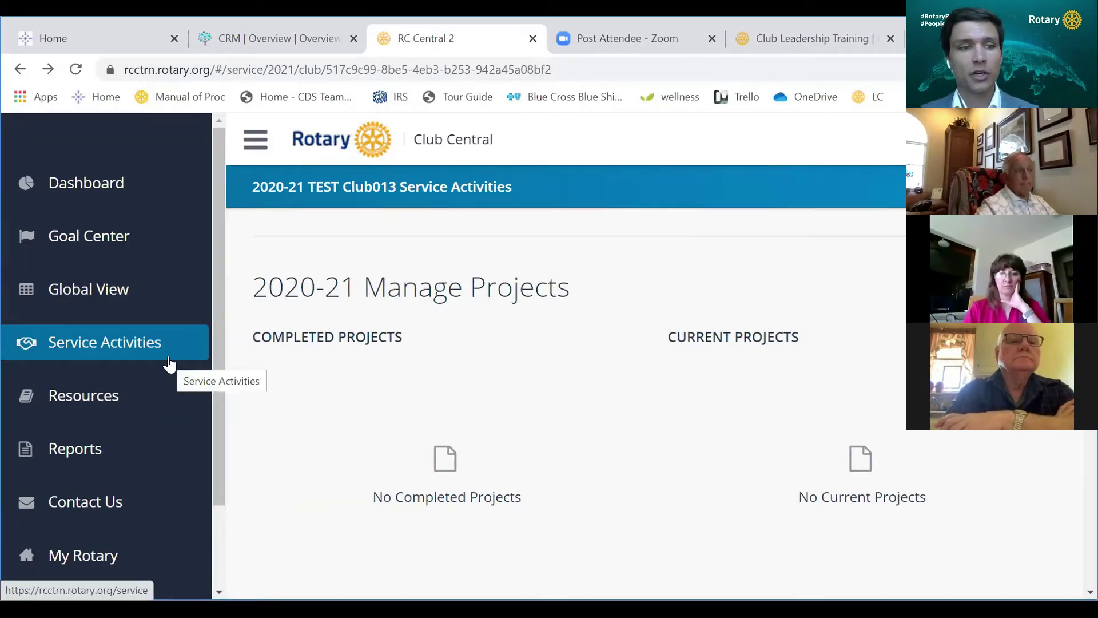
Step: Look through the General Resources guides and the Members & Engagement club reports
left_click(144, 394)
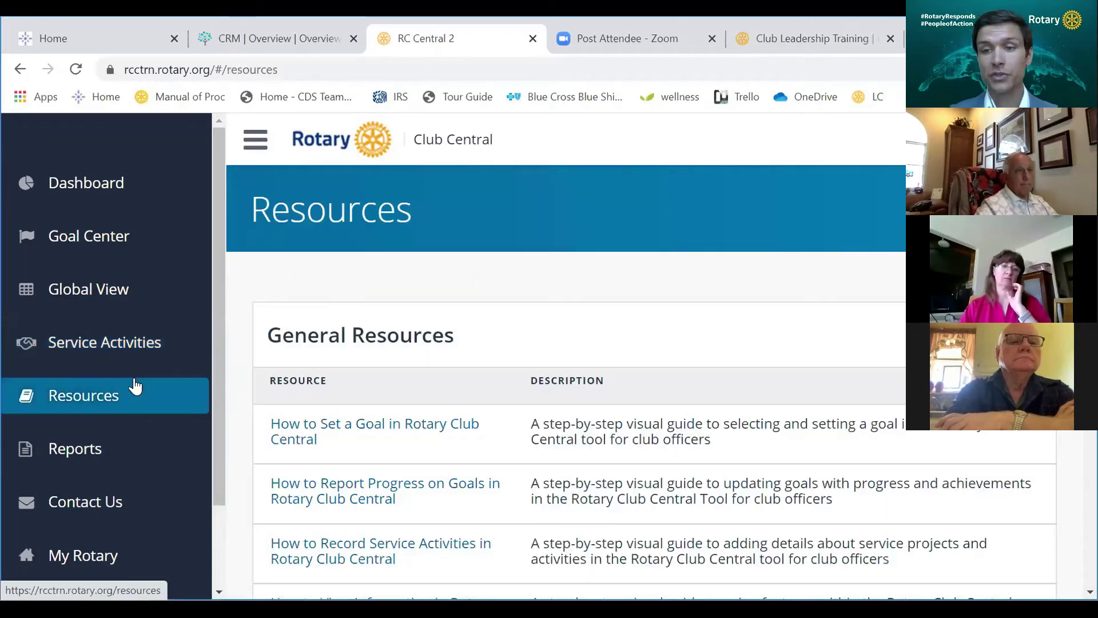
scroll(487, 305, "down", 1)
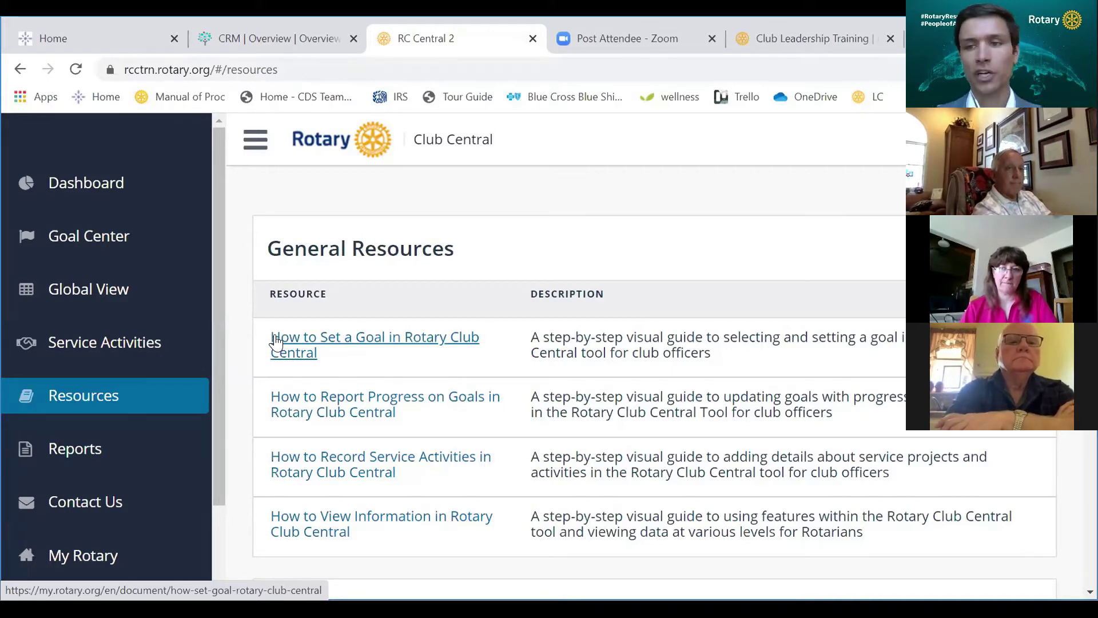
left_click(73, 449)
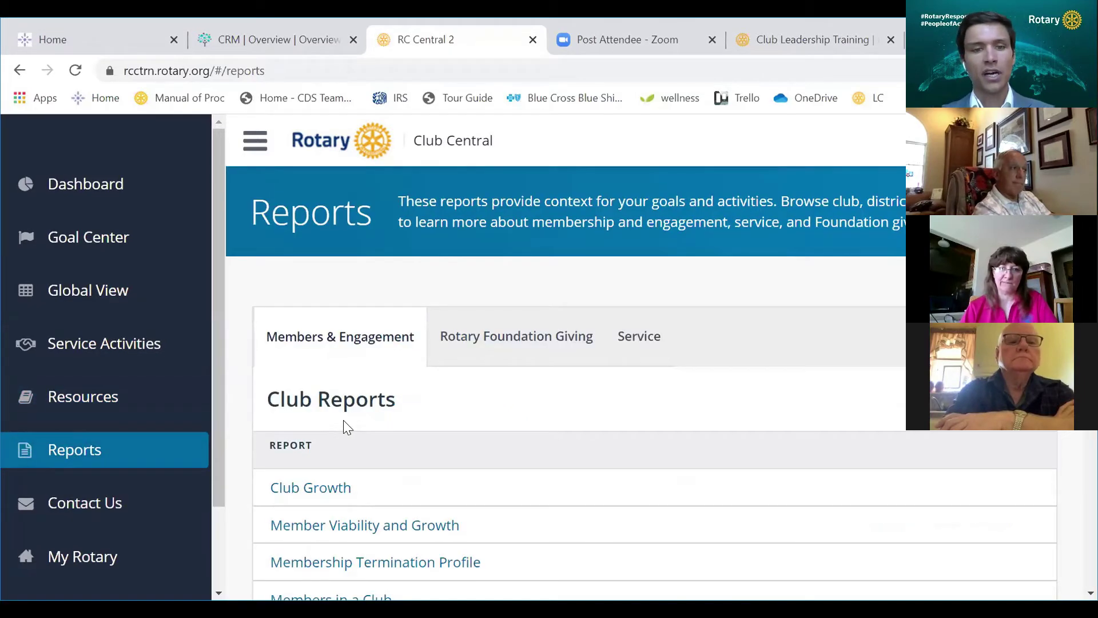
scroll(343, 419, "down", 5)
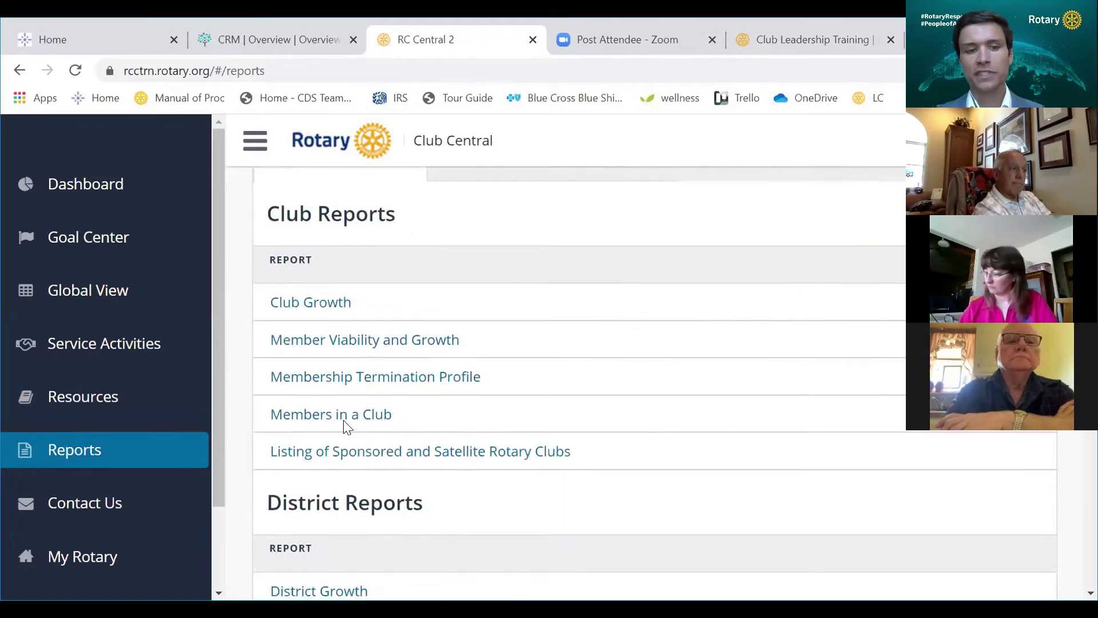
scroll(345, 420, "up", 3)
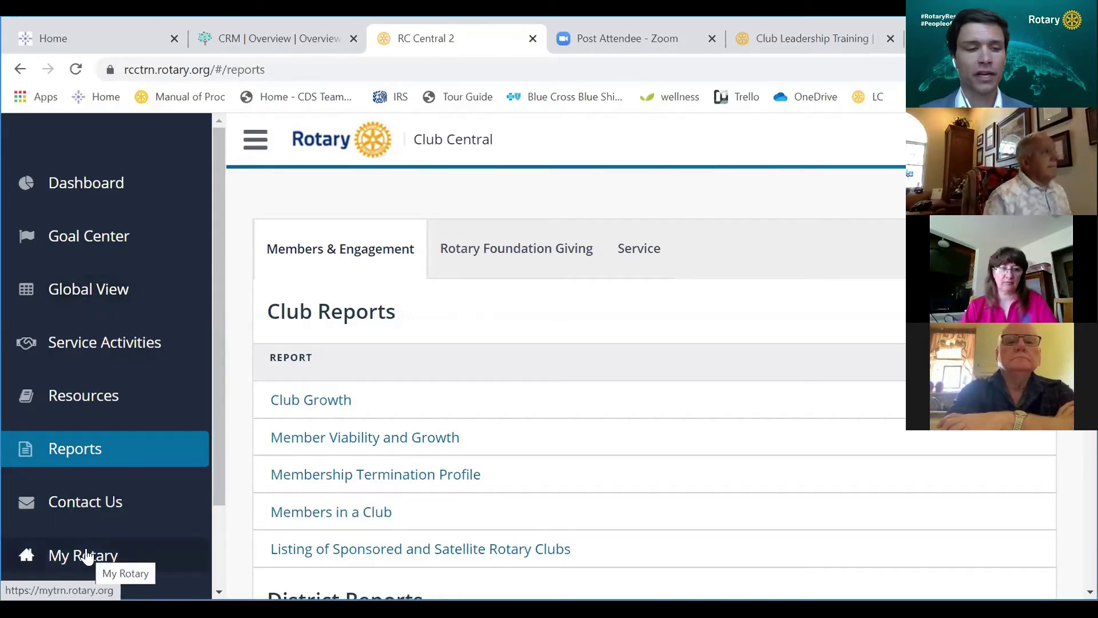
Step: Switch to My Rotary, view the roles available for delegation and return to its home page
left_click(87, 556)
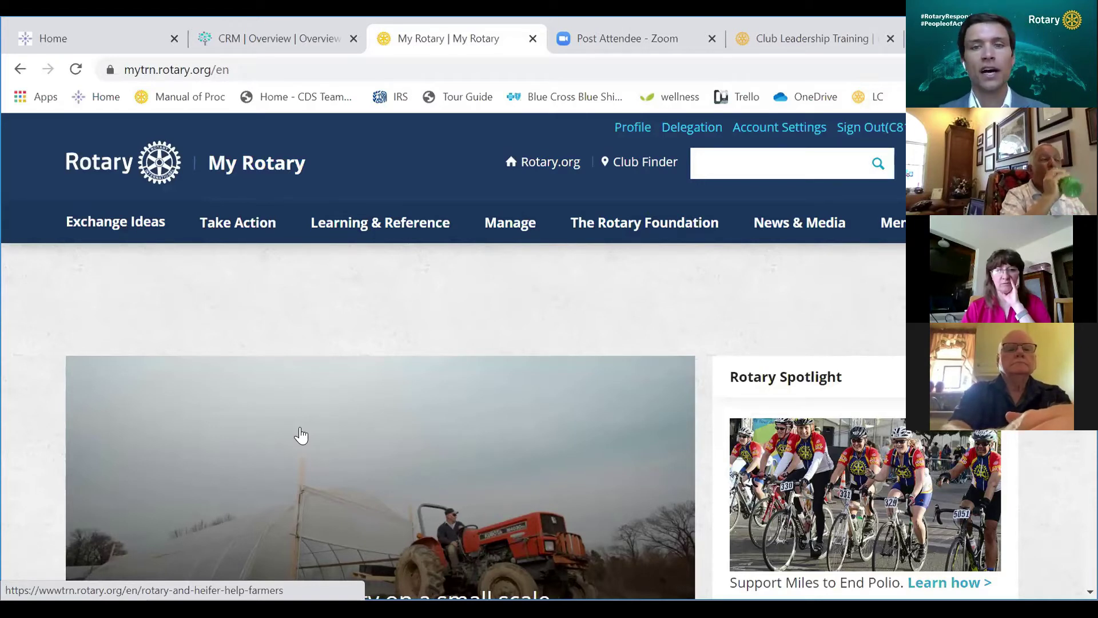
left_click(690, 128)
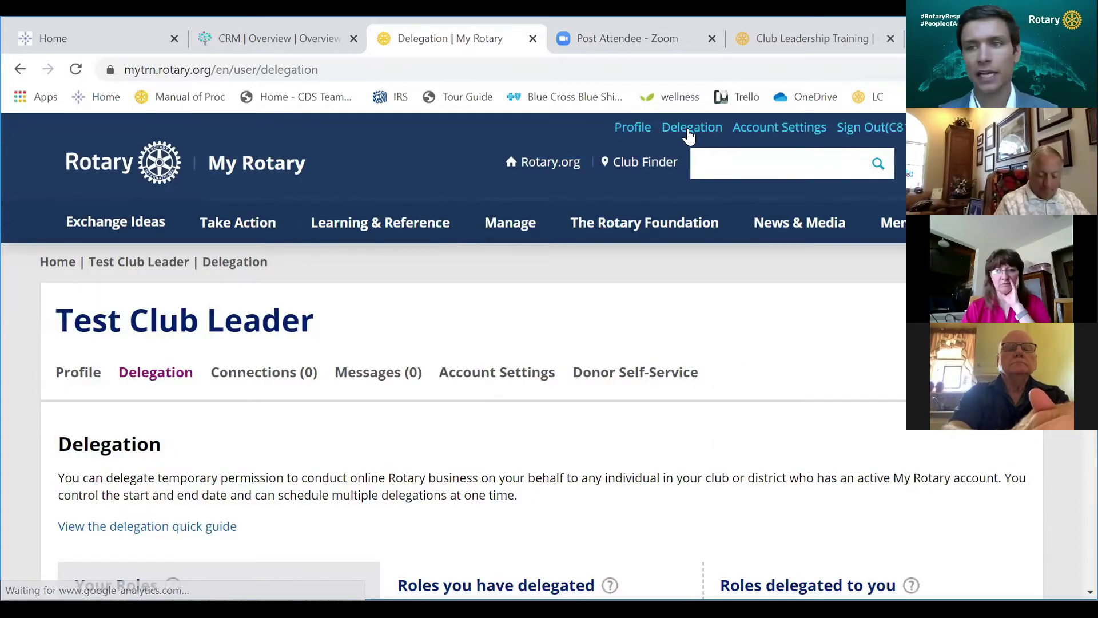
scroll(406, 511, "down", 5)
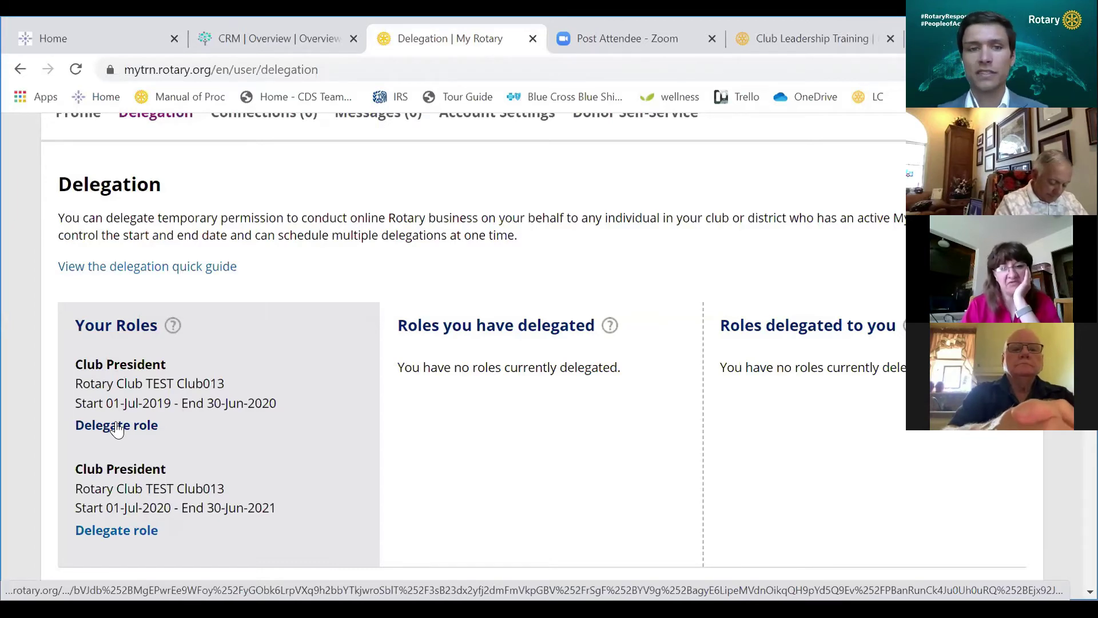
scroll(277, 304, "up", 5)
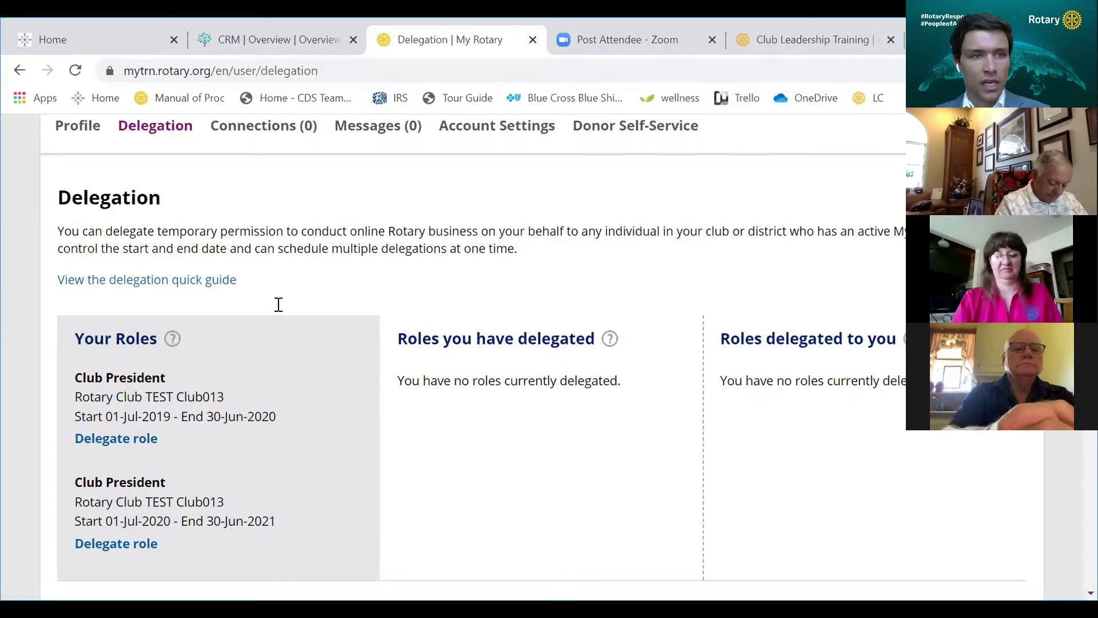
left_click(105, 168)
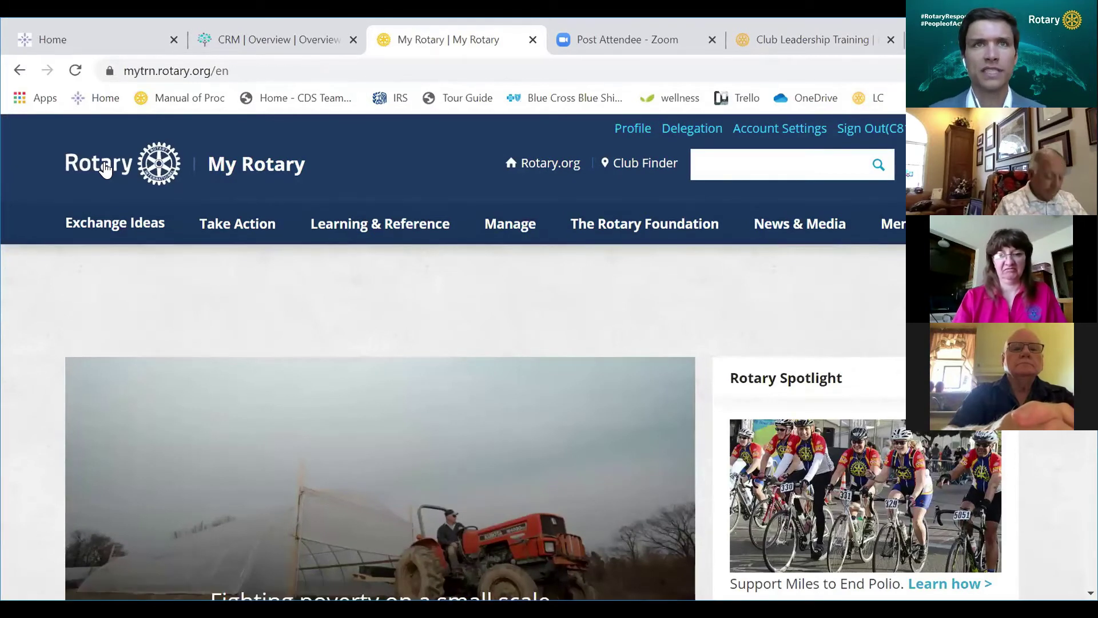
left_click(463, 215)
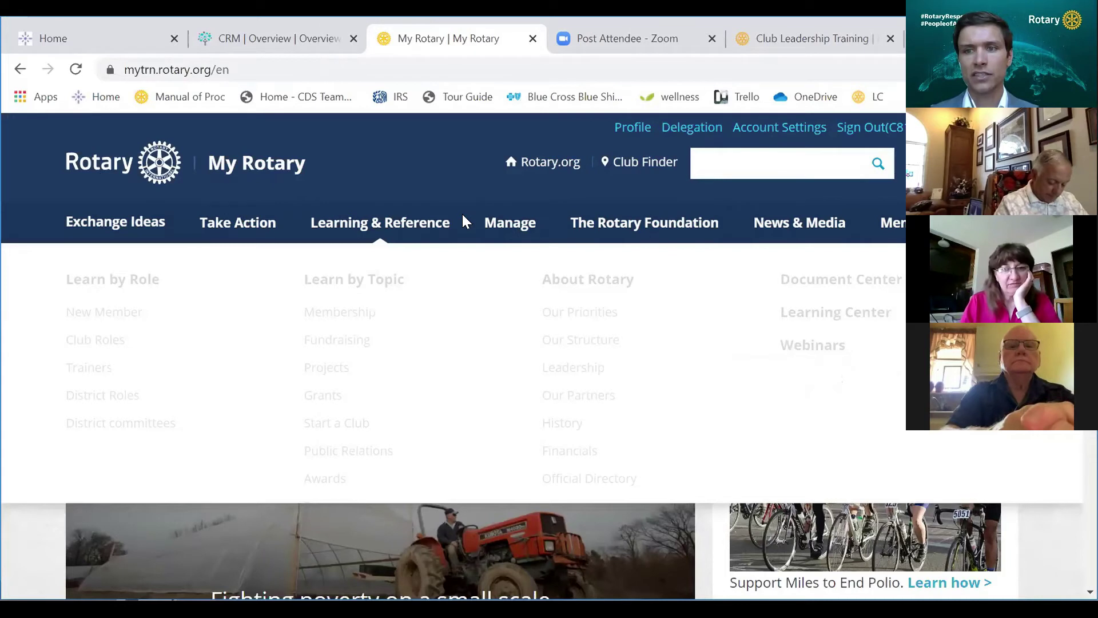
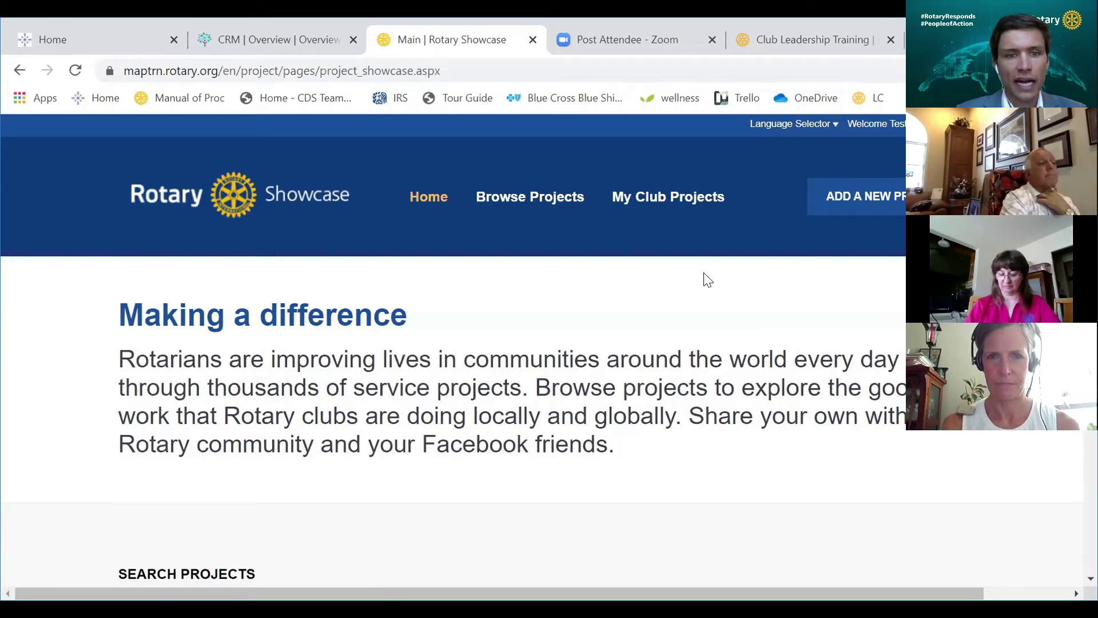
Step: Look through Rotary Showcase's project search options and its projects by cause
scroll(707, 280, "down", 6)
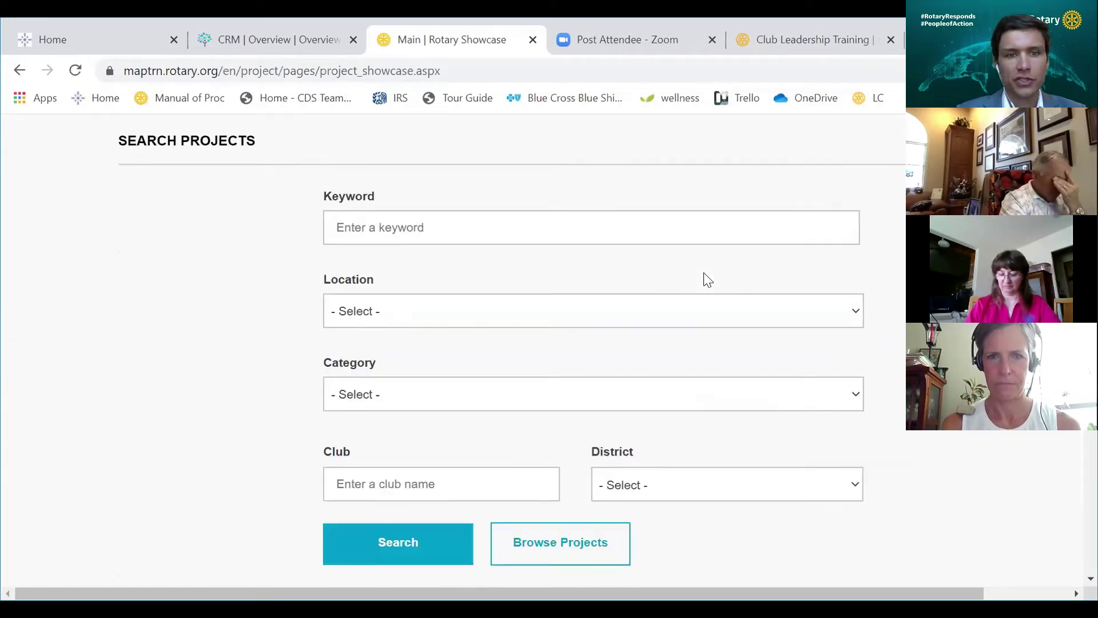
scroll(495, 292, "down", 1)
scroll(496, 292, "down", 4)
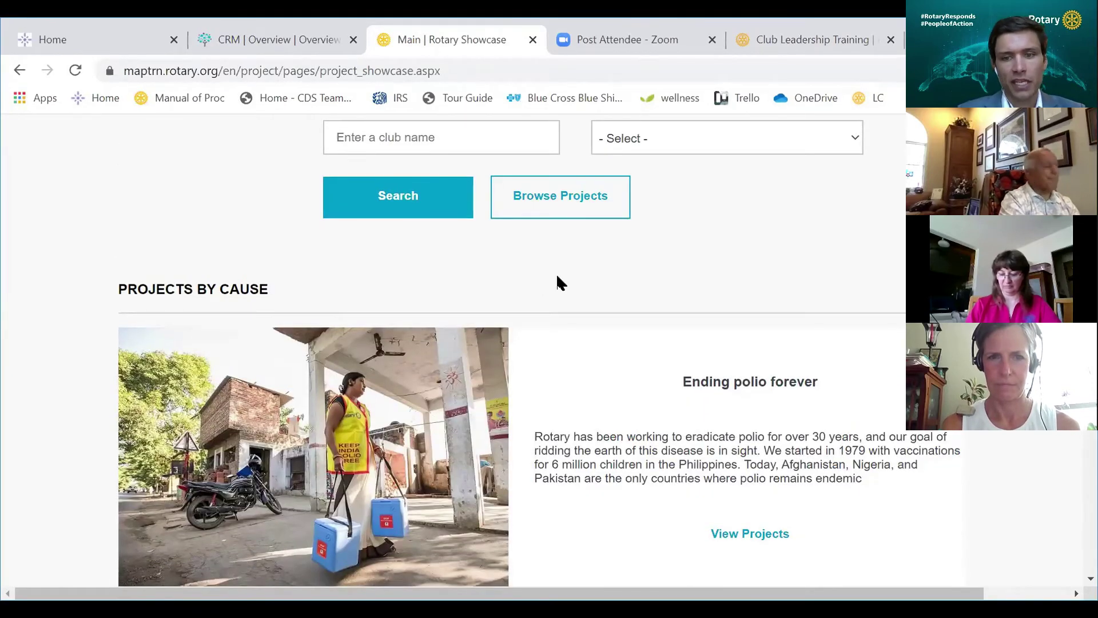
scroll(583, 300, "down", 1)
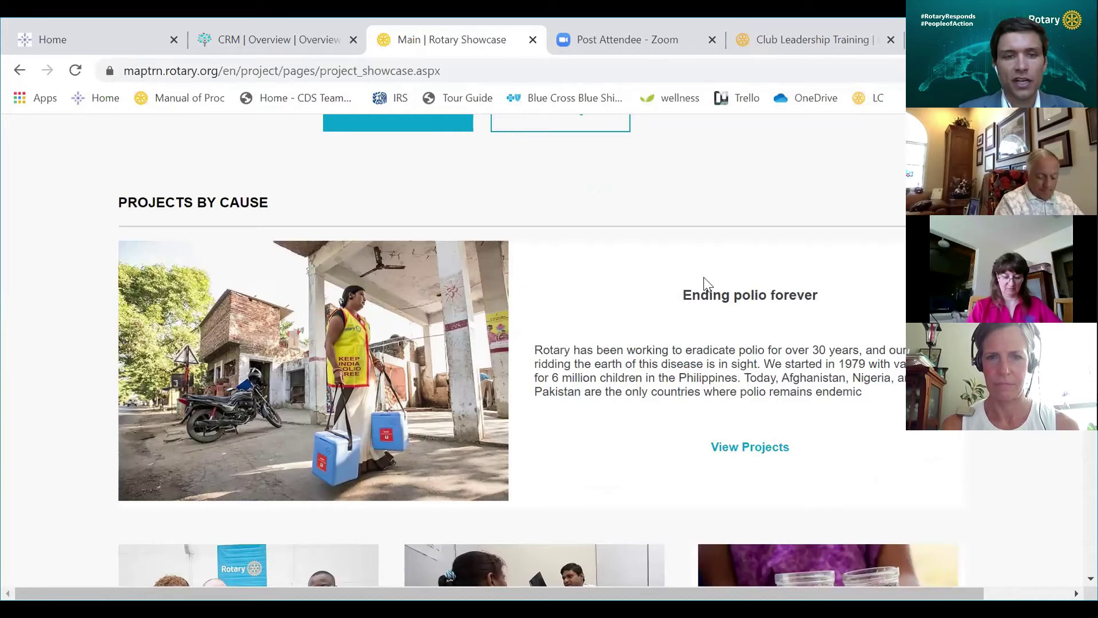
scroll(703, 281, "down", 5)
scroll(761, 214, "up", 3)
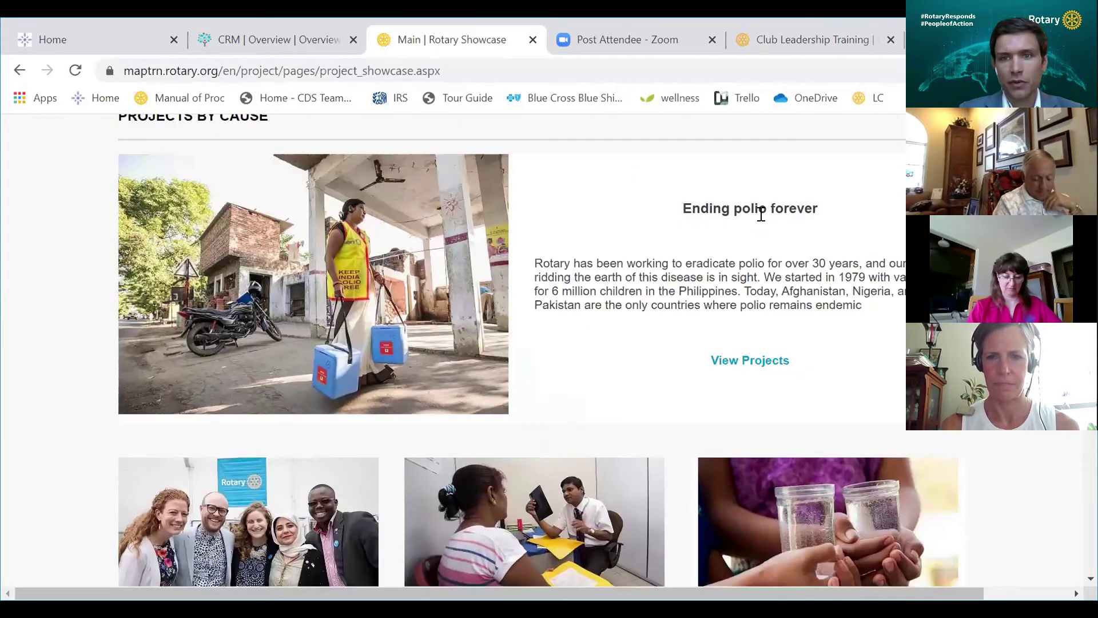
Step: List the Ending polio forever projects and open the Test TPL for Showcase project
left_click(737, 362)
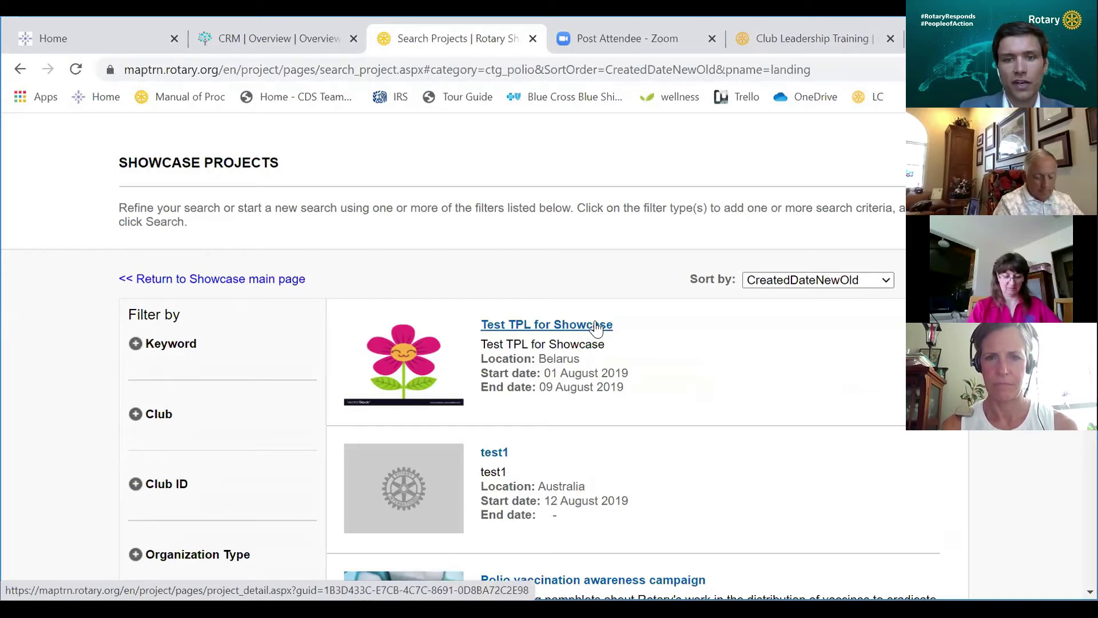
left_click(596, 325)
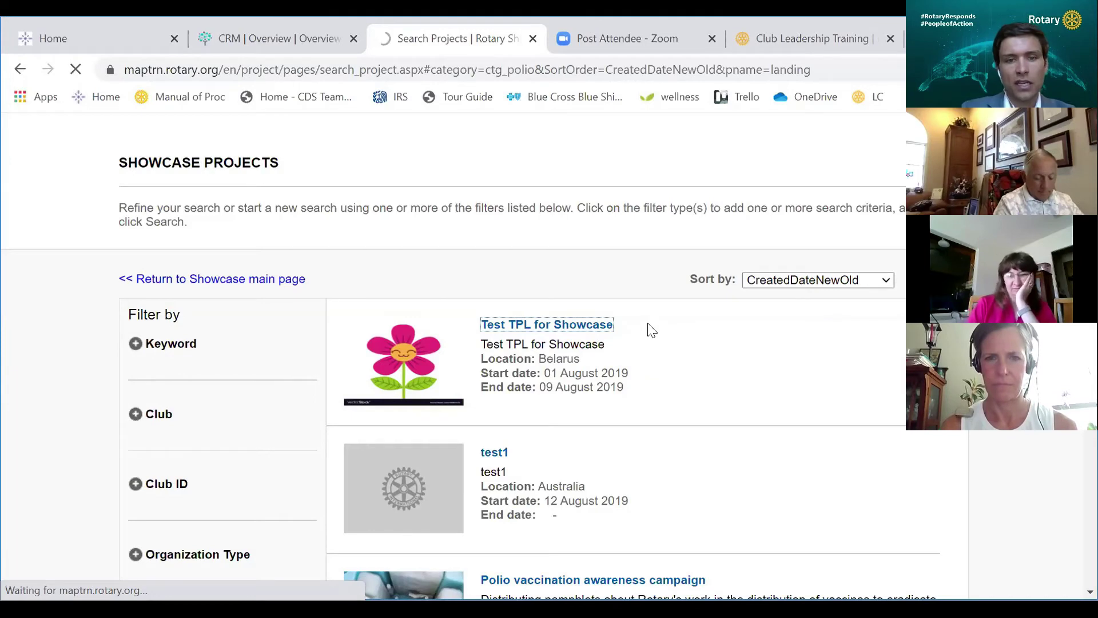
scroll(651, 330, "down", 2)
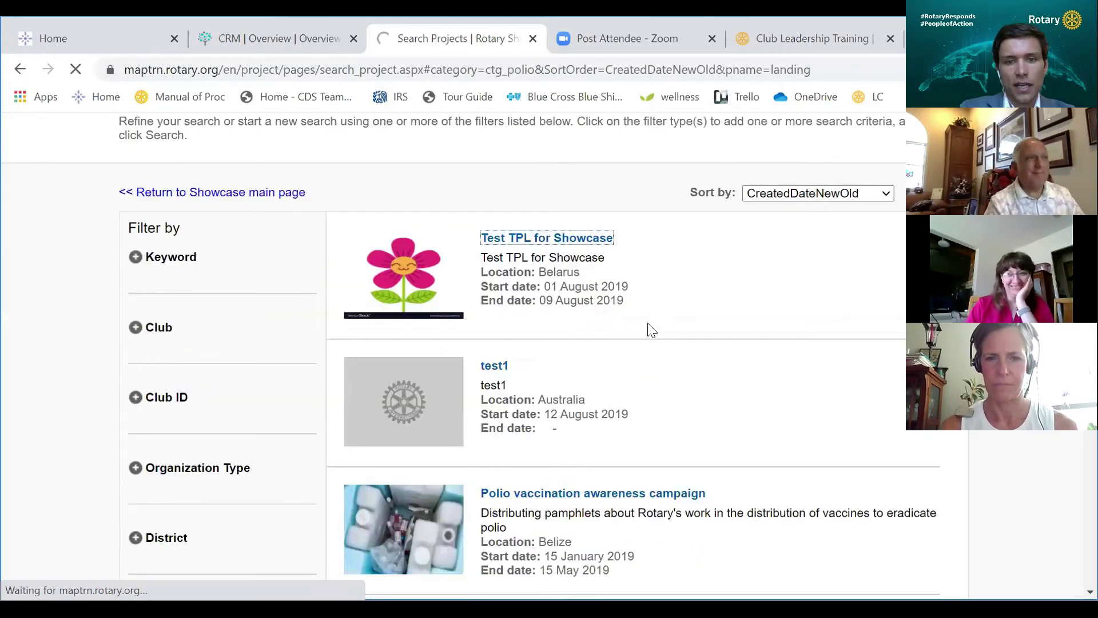
scroll(652, 330, "up", 2)
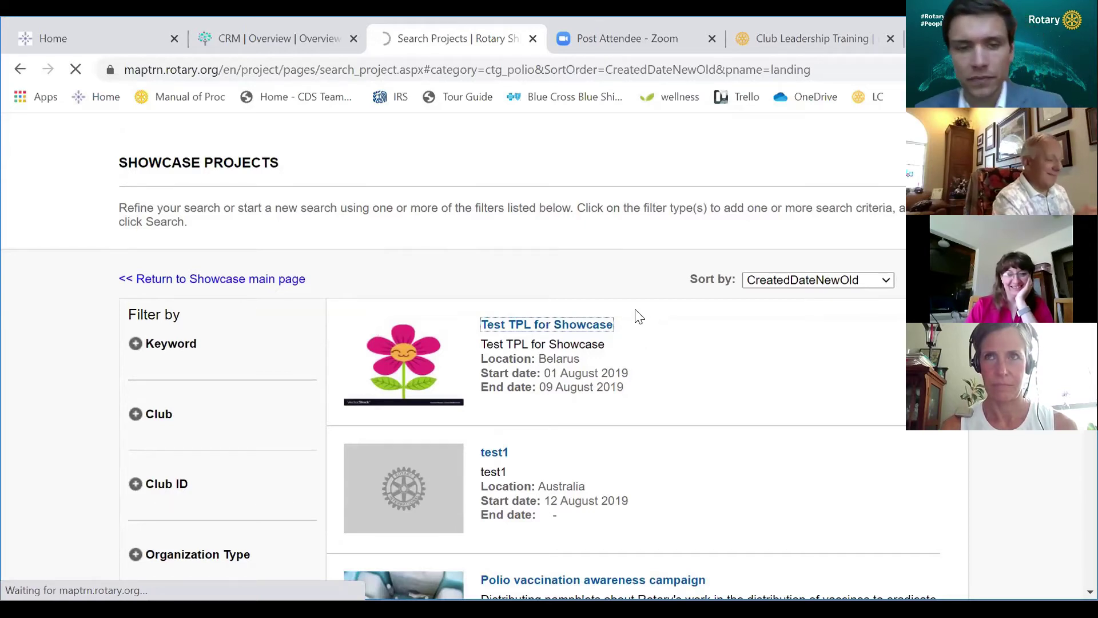
left_click(582, 325)
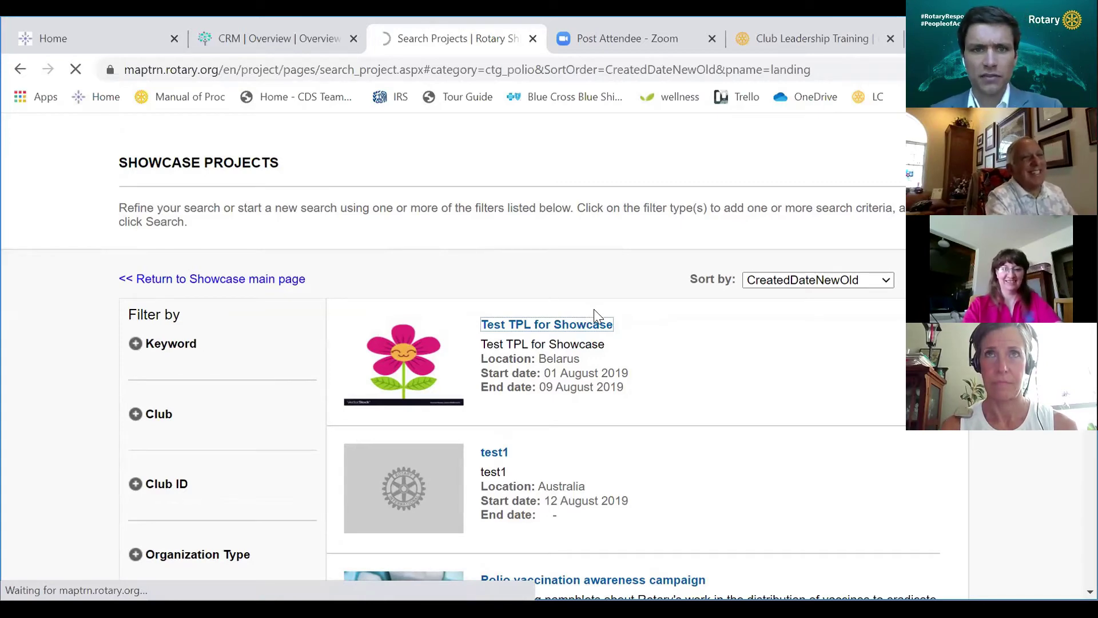
scroll(594, 309, "down", 3)
scroll(593, 309, "up", 3)
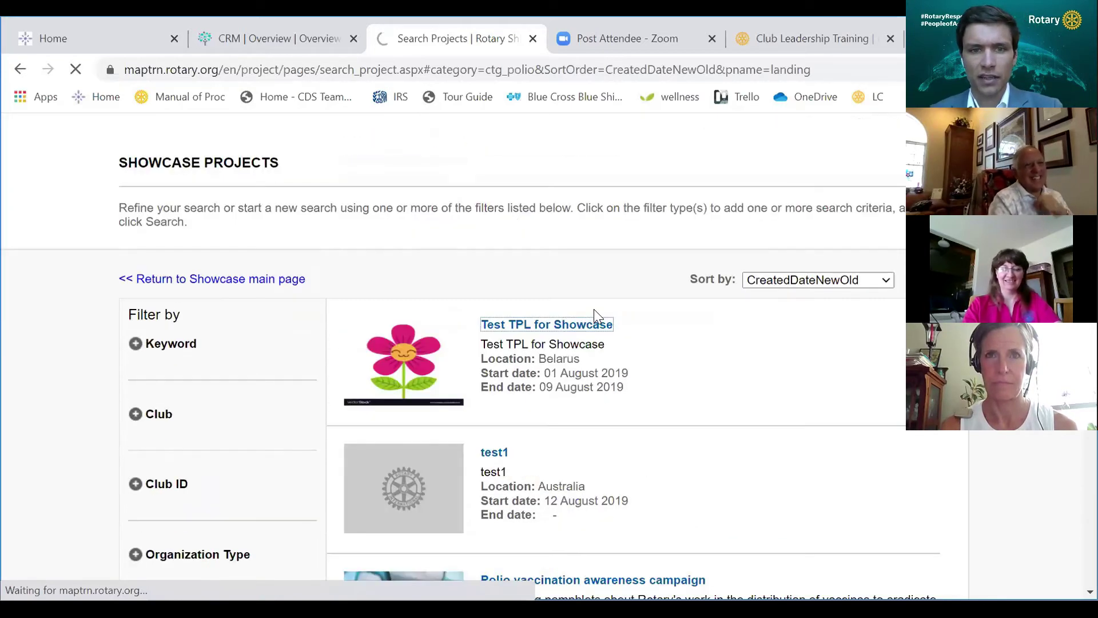
Step: Look through the project's description, location, dates, category, funding, contacts and partners
scroll(594, 309, "down", 1)
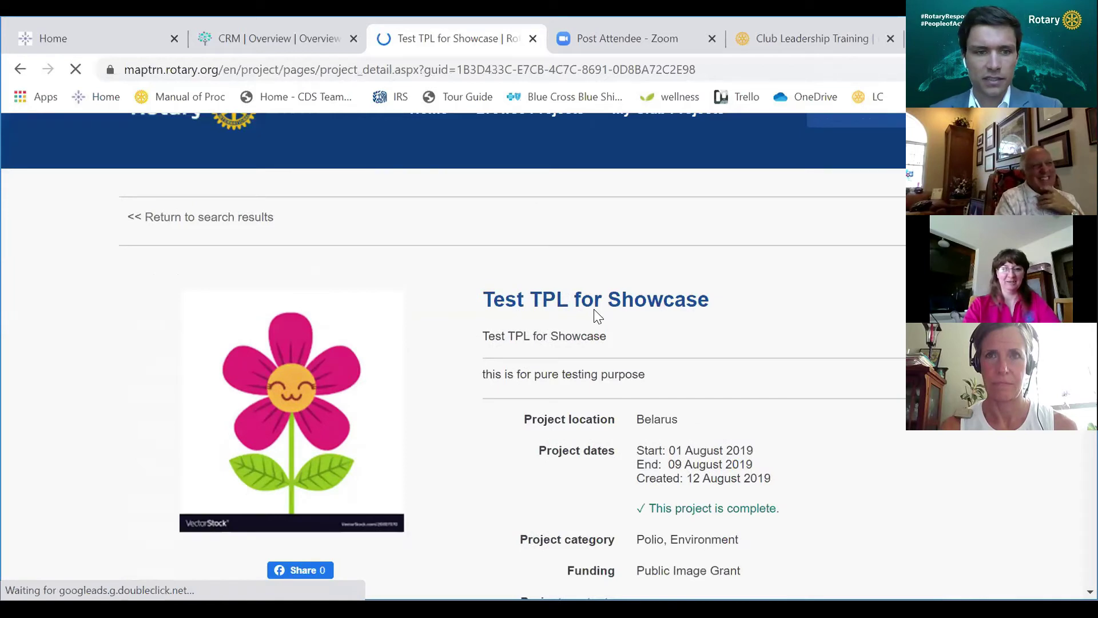
scroll(598, 317, "down", 1)
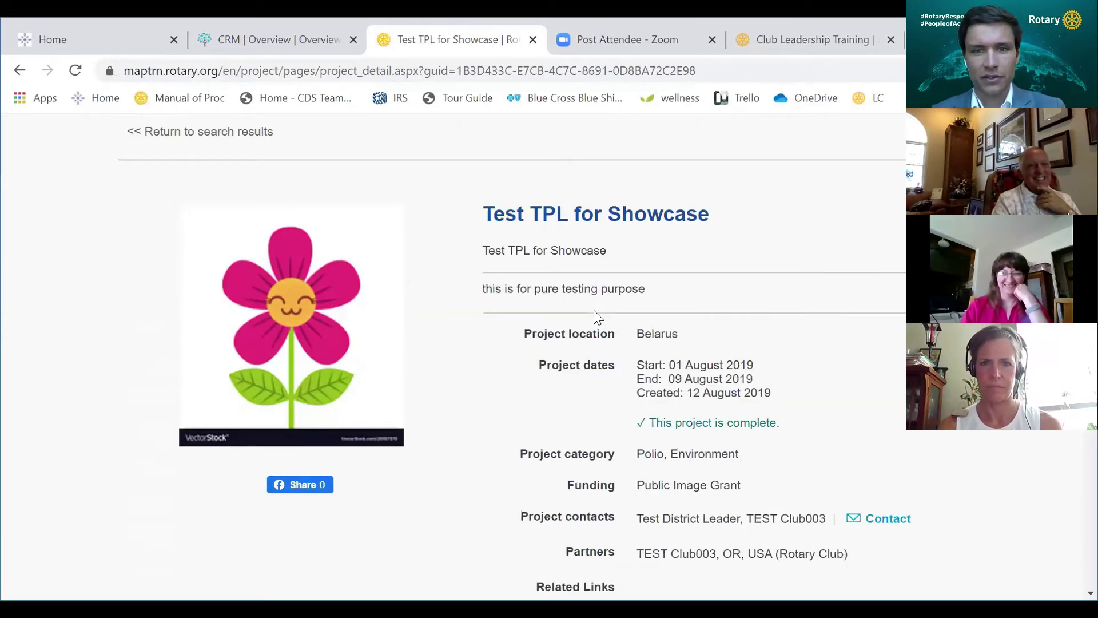
scroll(595, 313, "down", 2)
scroll(595, 314, "up", 1)
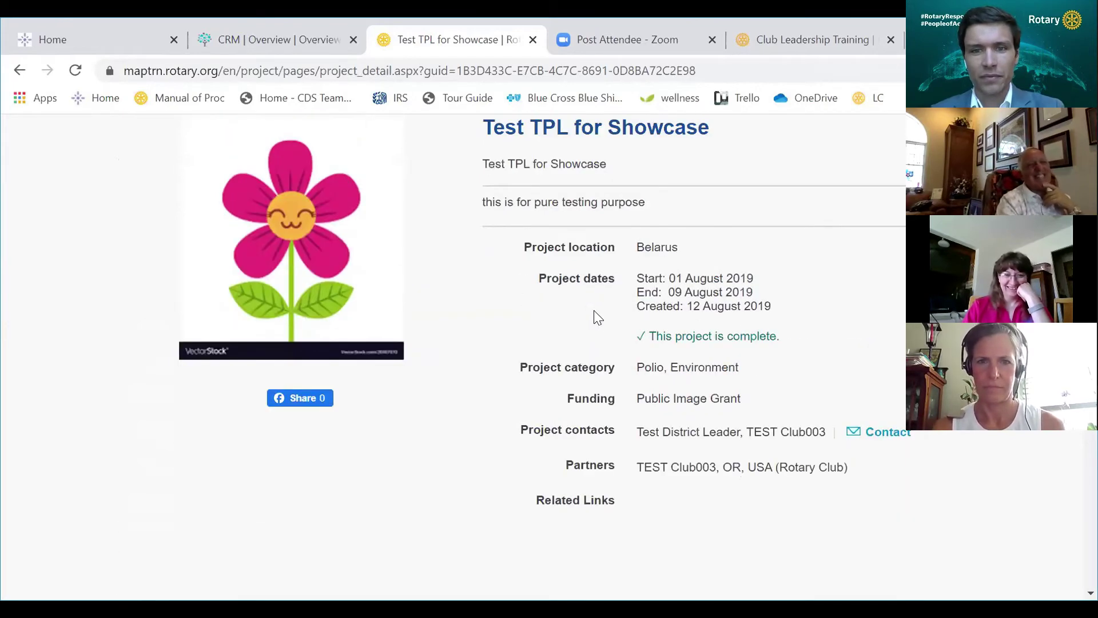
scroll(594, 310, "up", 2)
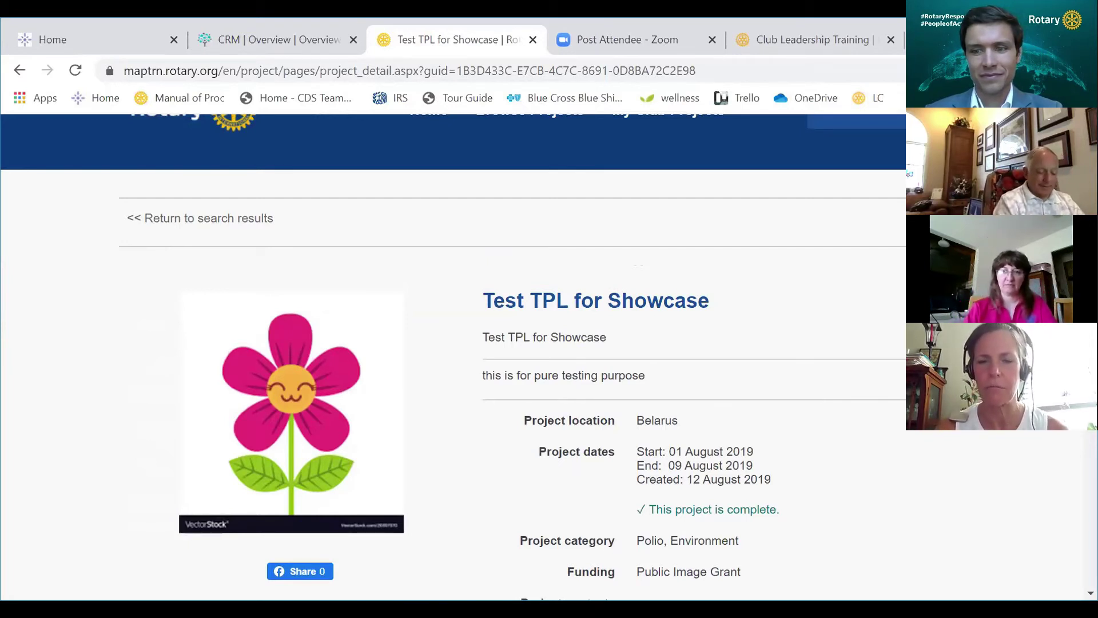
scroll(627, 200, "down", 3)
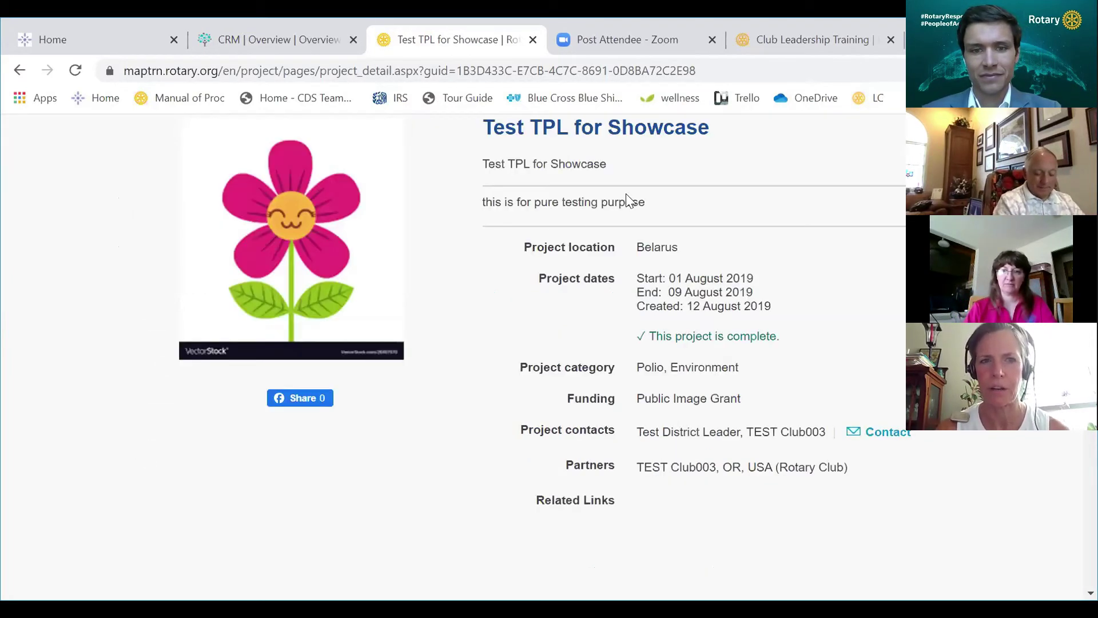
scroll(626, 197, "up", 5)
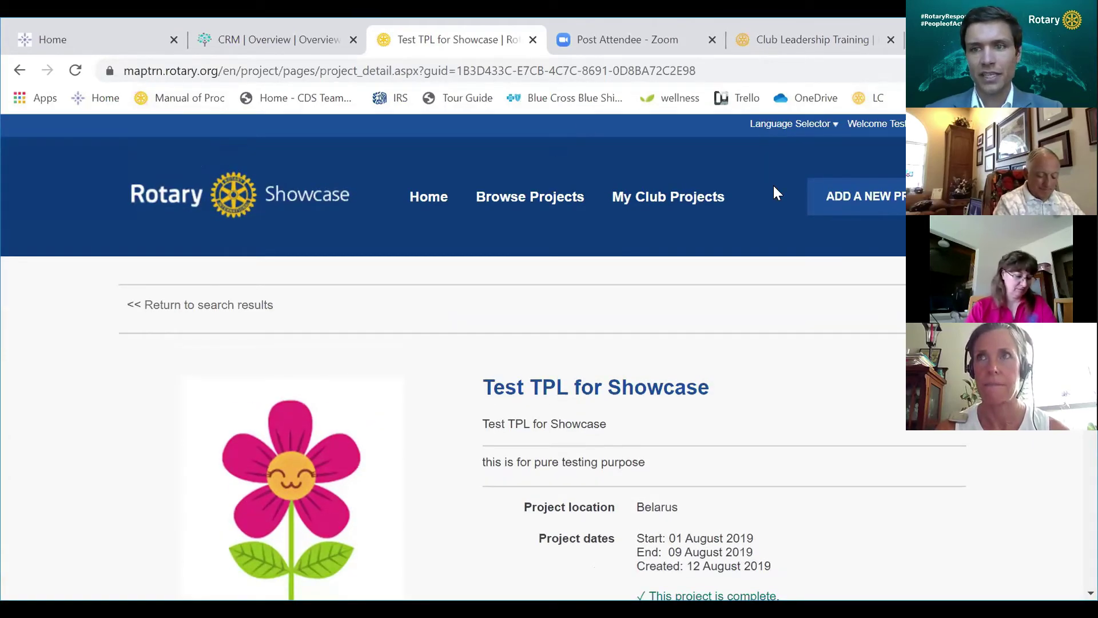
Step: Start adding a new project, dismiss the introductory notice and review the club's existing projects
left_click(900, 200)
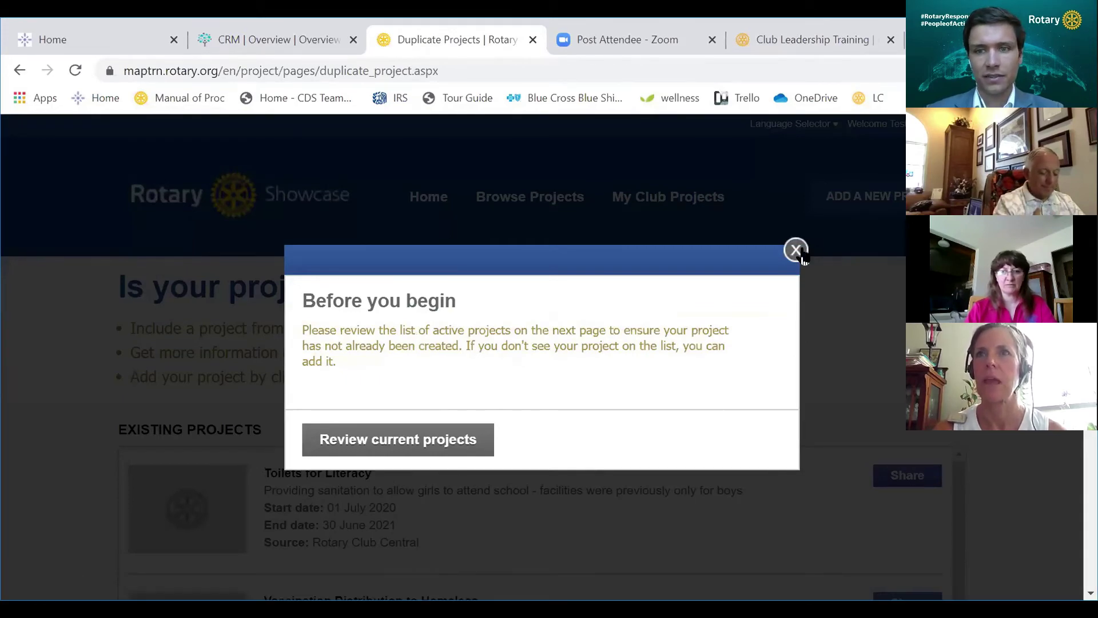
left_click(796, 249)
scroll(718, 319, "down", 2)
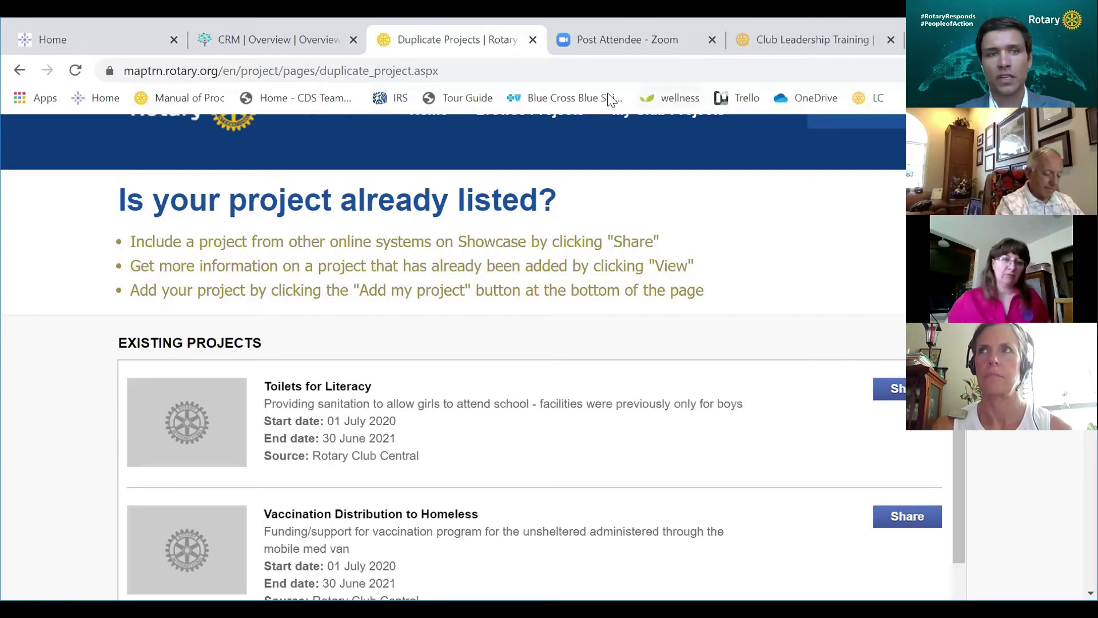
scroll(247, 163, "up", 2)
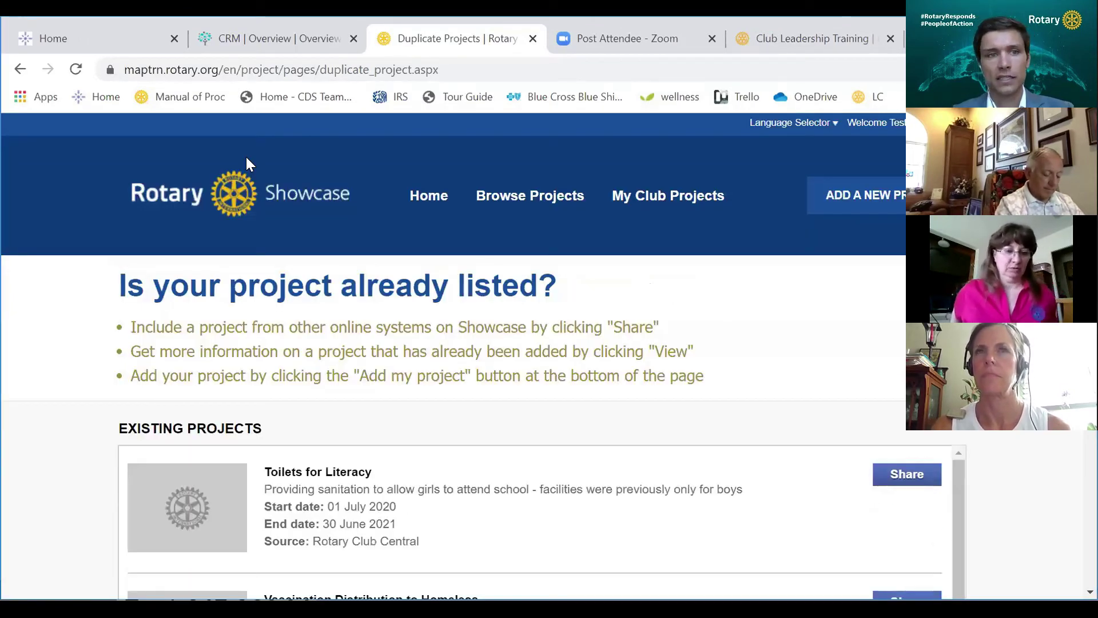
Step: Leave the existing projects list and go back through the visited Showcase pages towards My Rotary
left_click(181, 194)
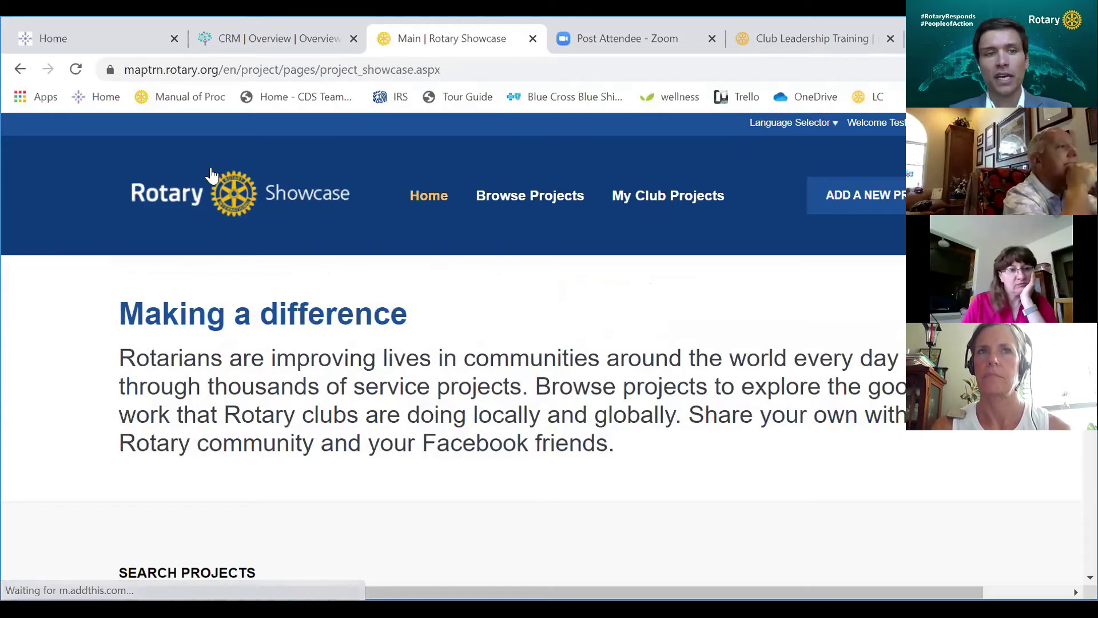
left_click(19, 70)
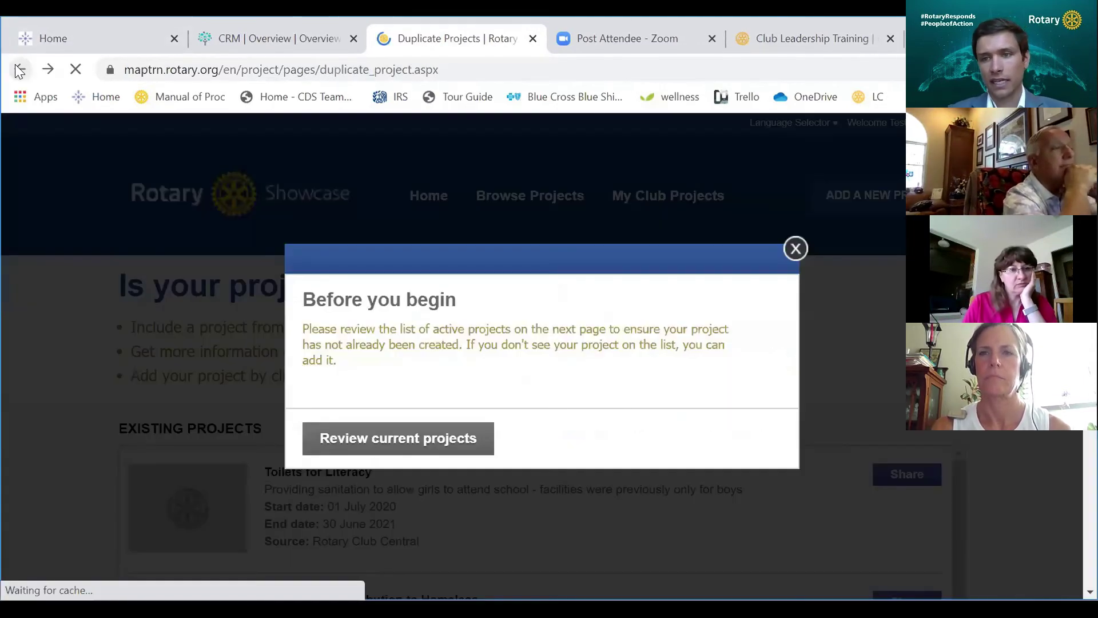
left_click(795, 249)
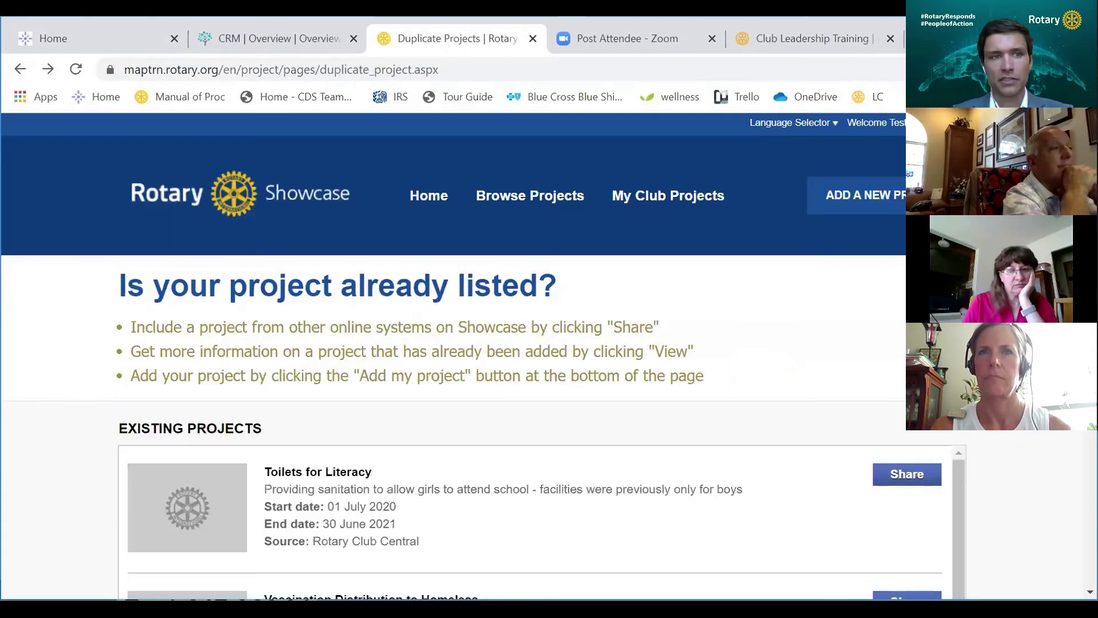
left_click(18, 71)
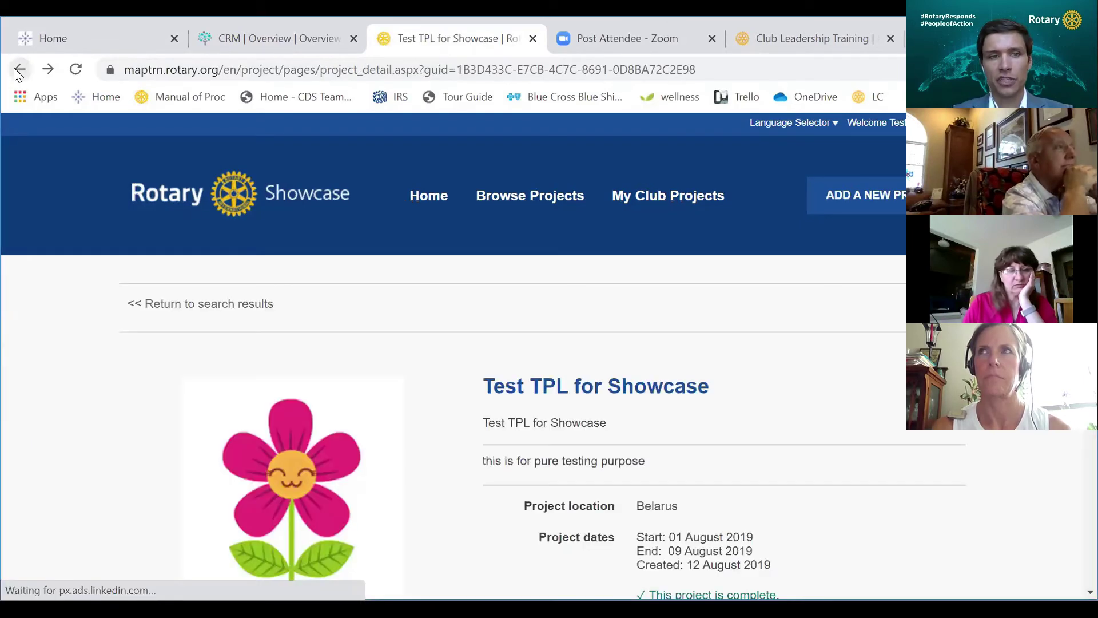
left_click(19, 71)
left_click(18, 71)
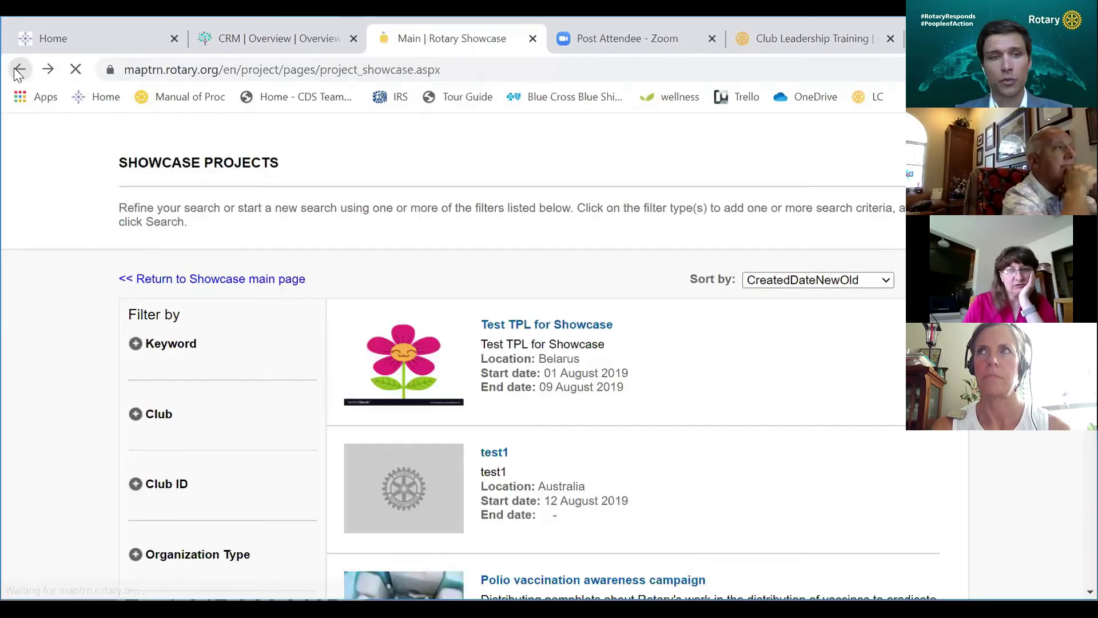
left_click(19, 71)
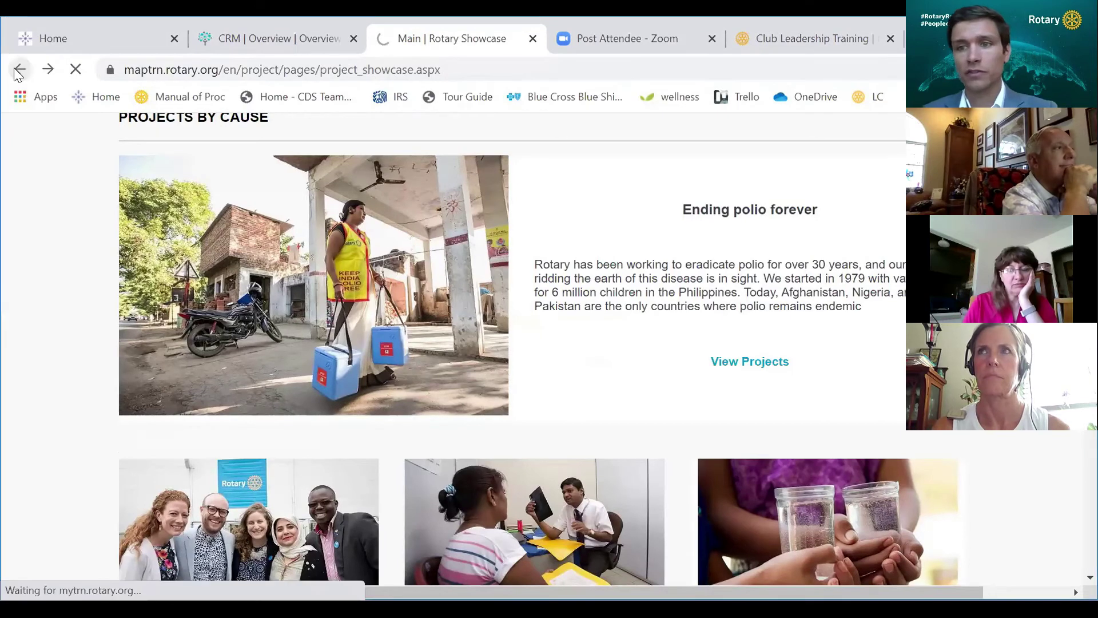